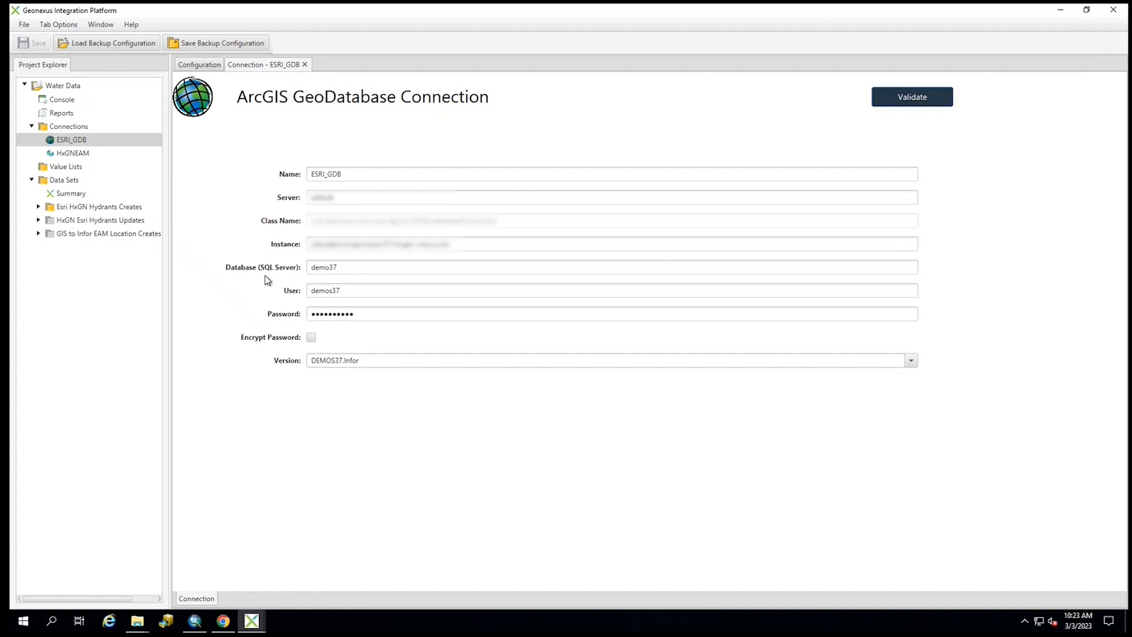
Validate the ESRI_GDB geodatabase connection and close the validation results
click(892, 100)
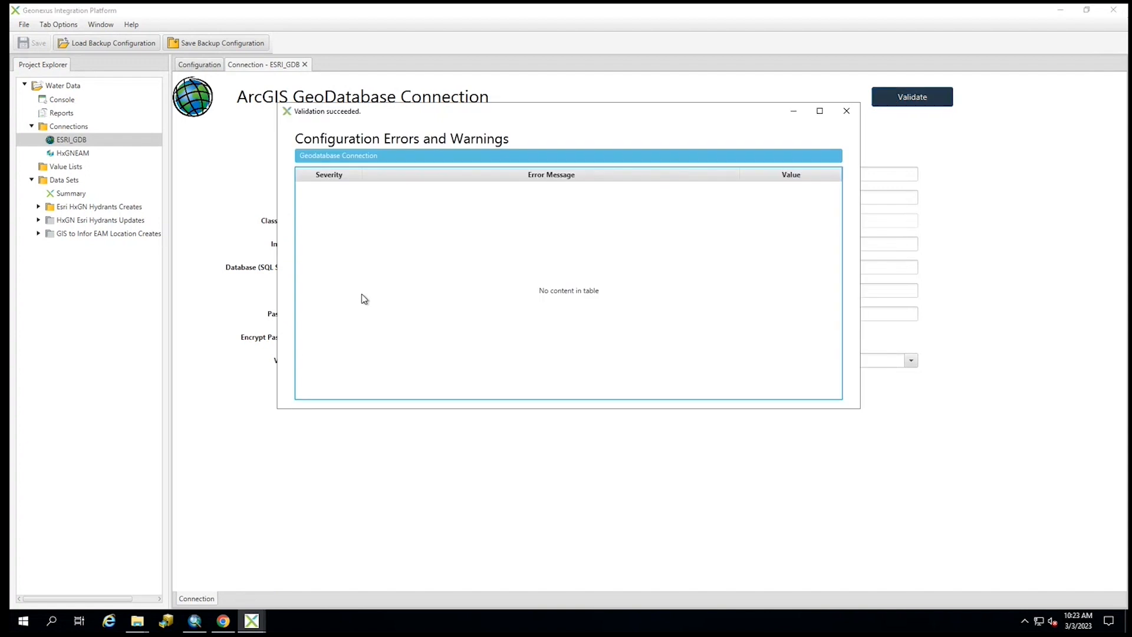
click(846, 112)
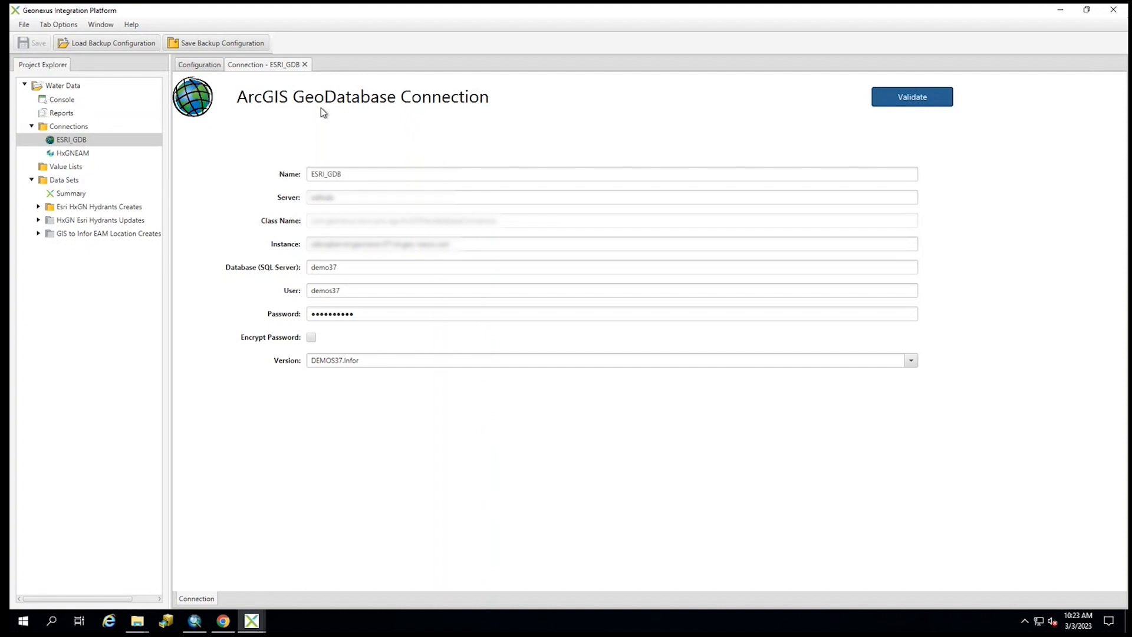
right_click(65, 125)
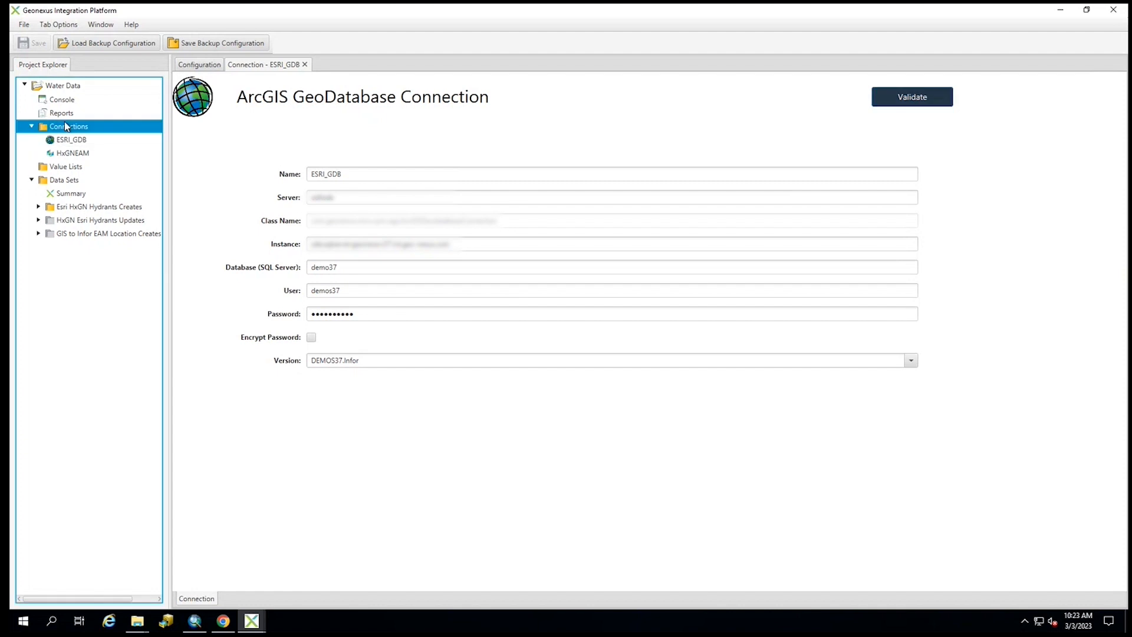
mouse_move(83, 130)
mouse_move(191, 153)
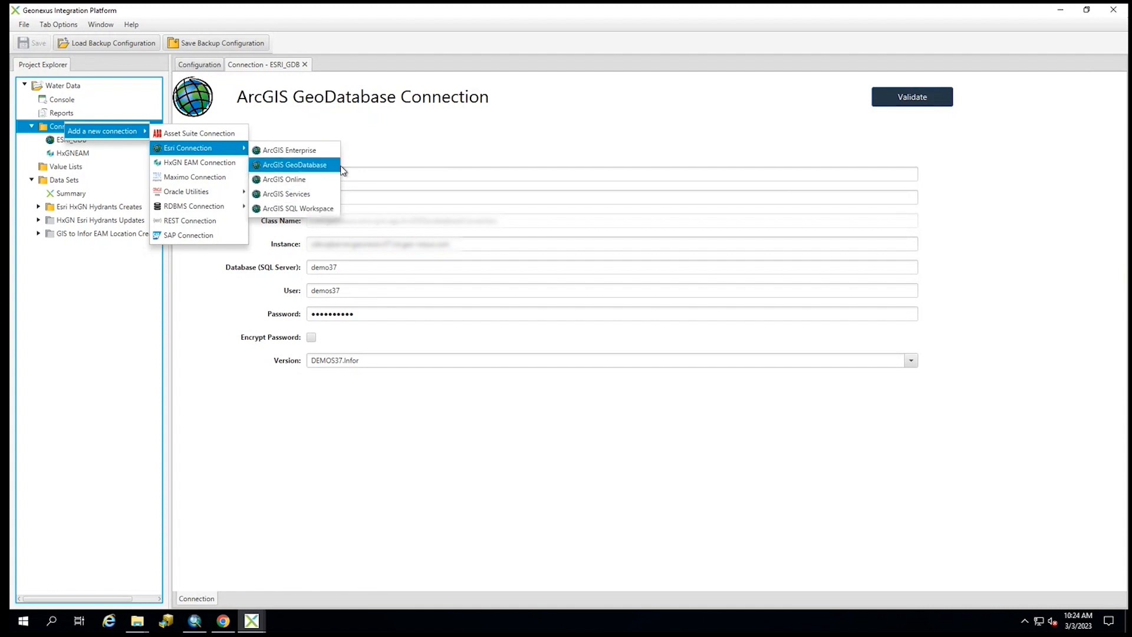
click(392, 138)
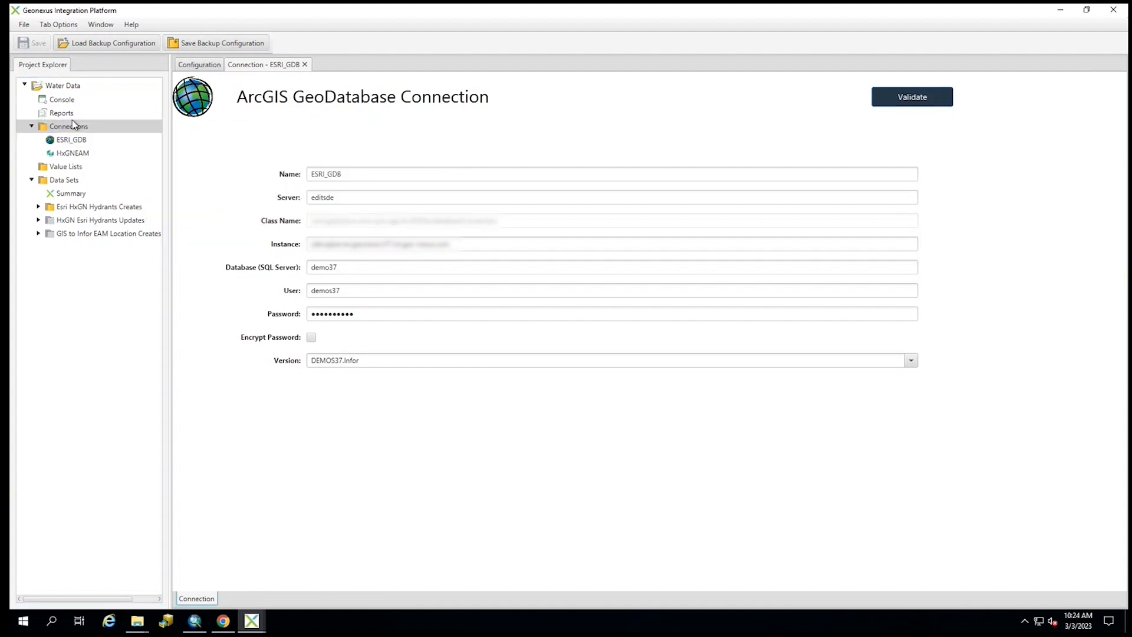
Open and validate the HxGNEAM connection, and view its connection information
click(69, 155)
double_click(69, 156)
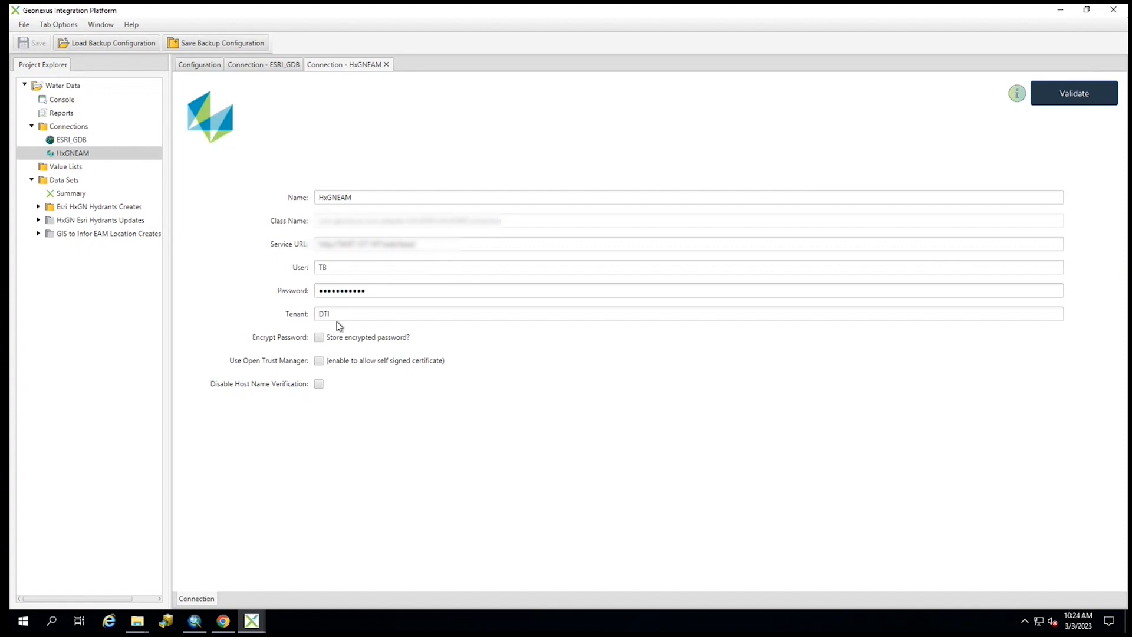
click(1069, 96)
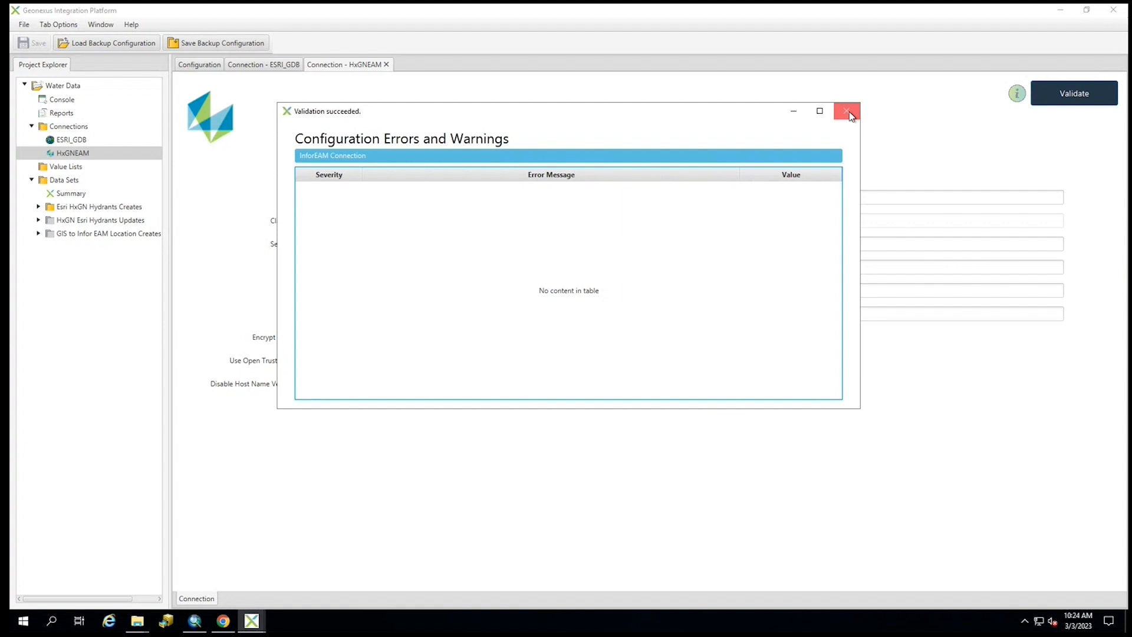
click(848, 112)
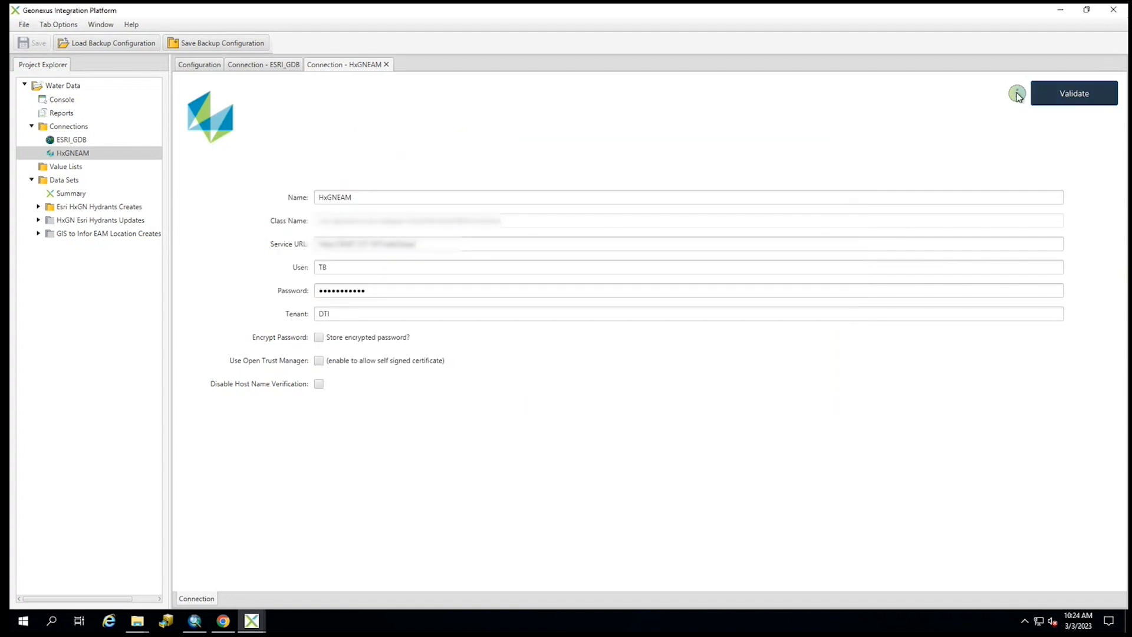
click(1017, 94)
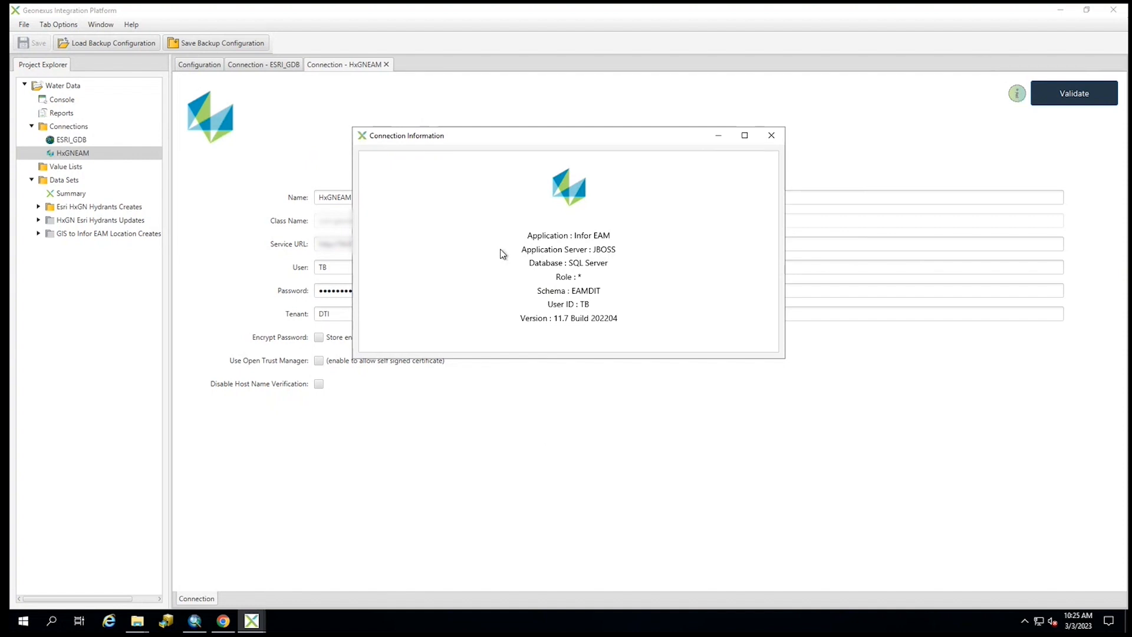
click(772, 135)
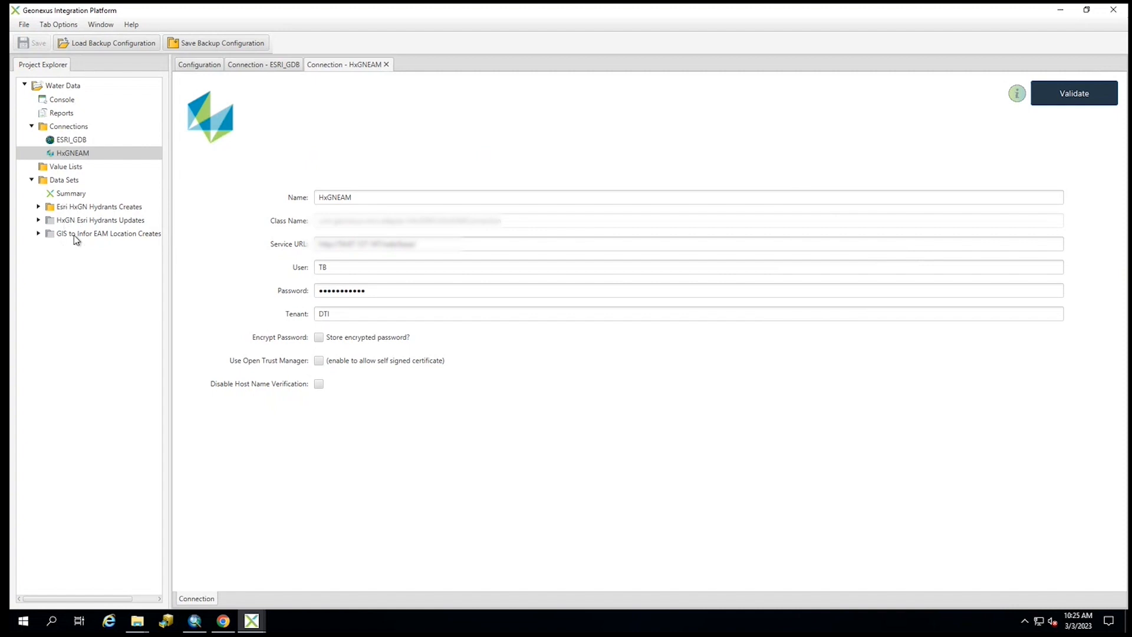
Examine the GISHydrants and HxGNEAMHydrant data source settings of the Esri HxGN Hydrants Creates data set
click(38, 207)
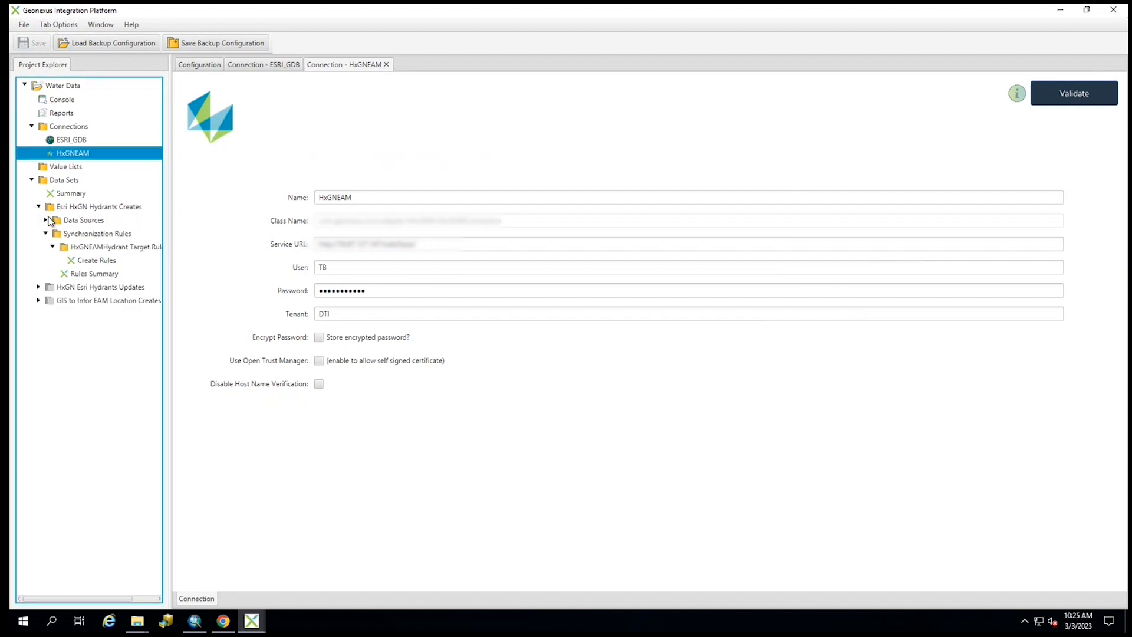
click(46, 220)
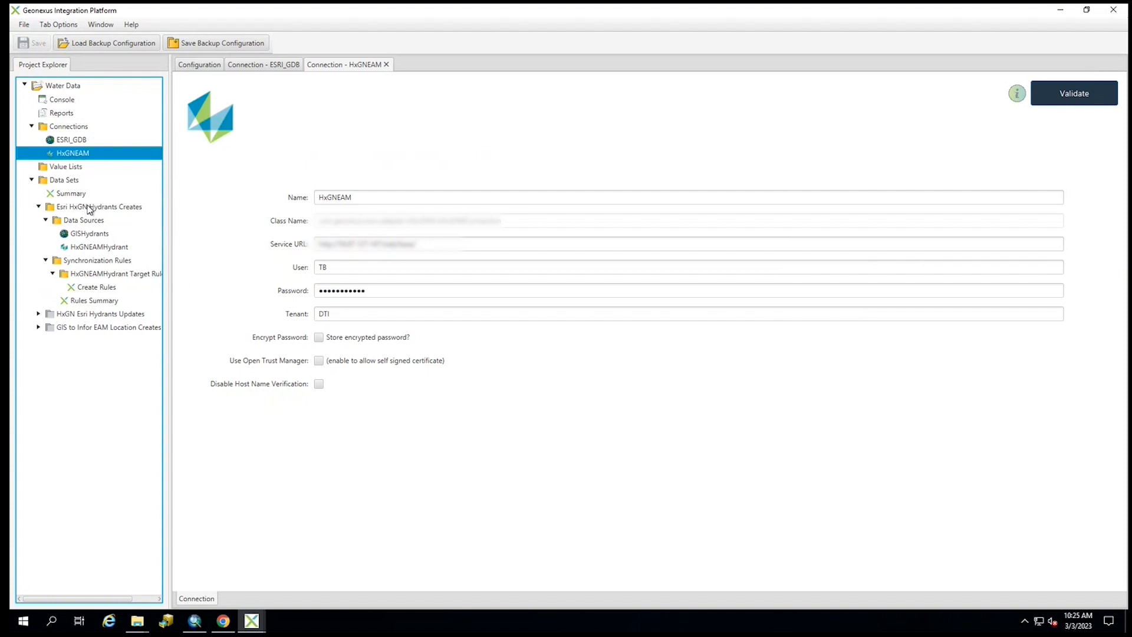
click(74, 235)
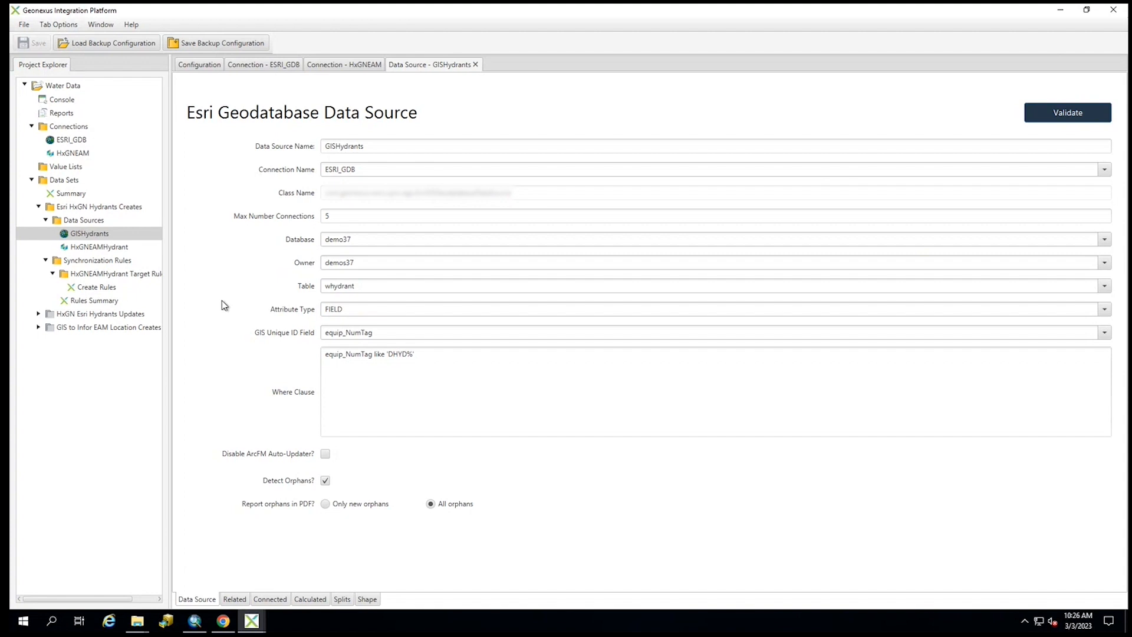
click(107, 248)
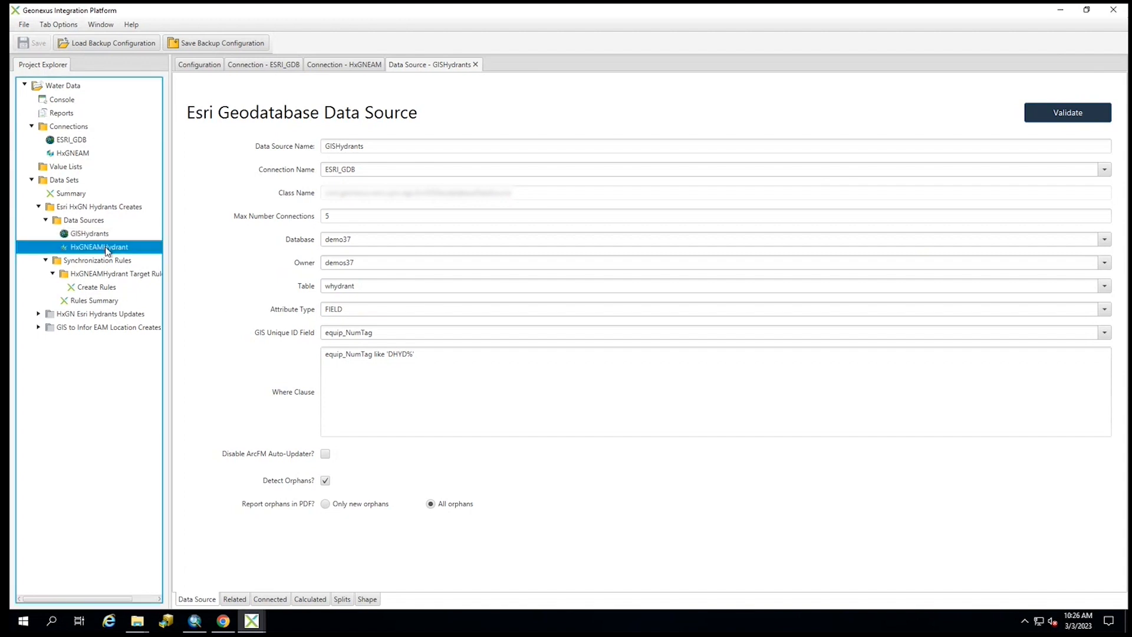
double_click(107, 248)
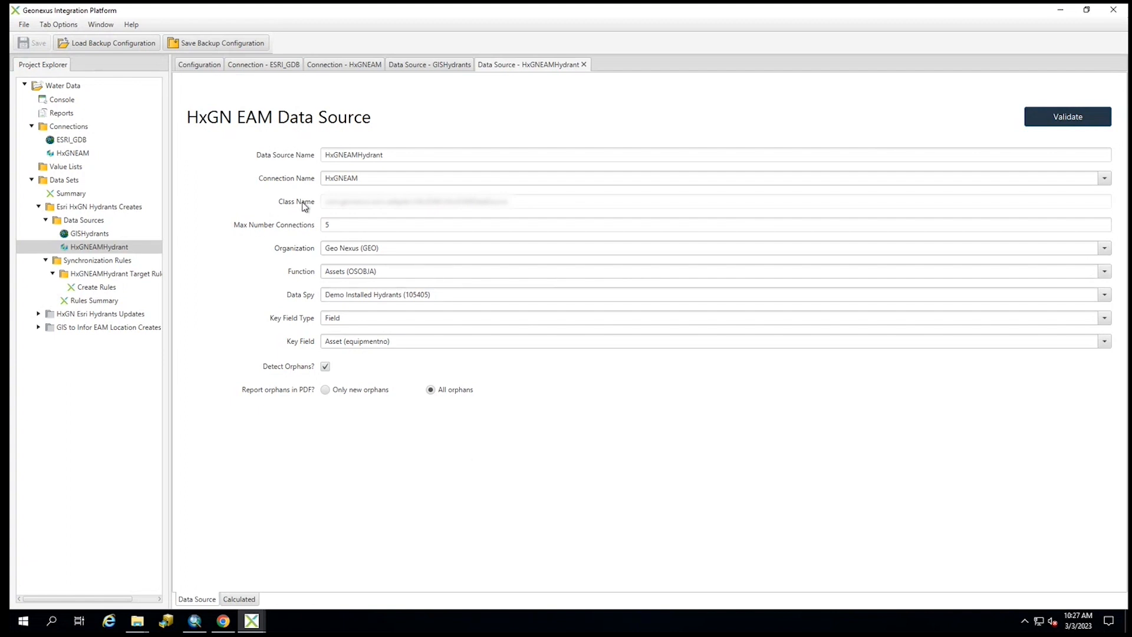
Open the Create Rules mappings under the HxGNEAMHydrant target rules of the Esri HxGN Hydrants Creates data set
click(53, 273)
click(53, 274)
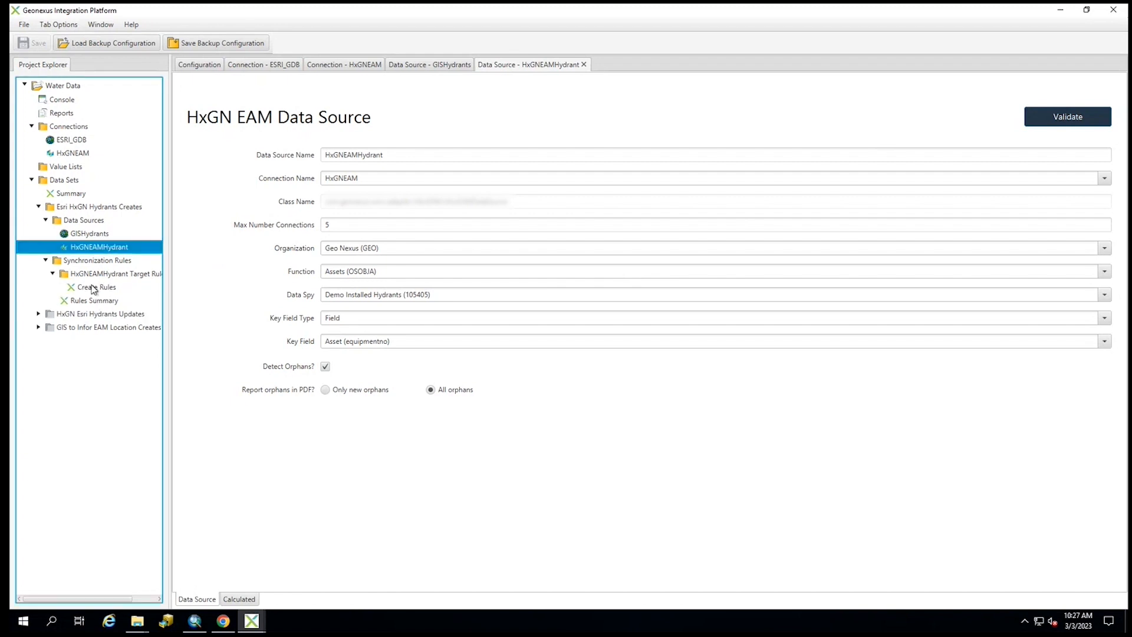
click(92, 288)
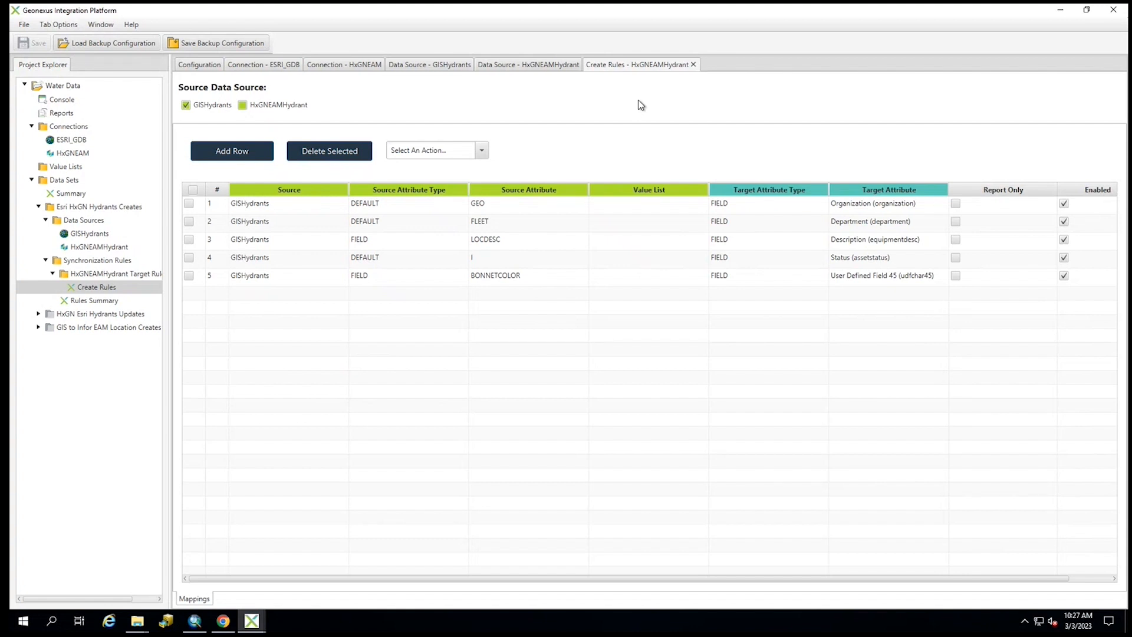
Add a sixth mapping row to the create rules with GISHydrants as its source
click(232, 152)
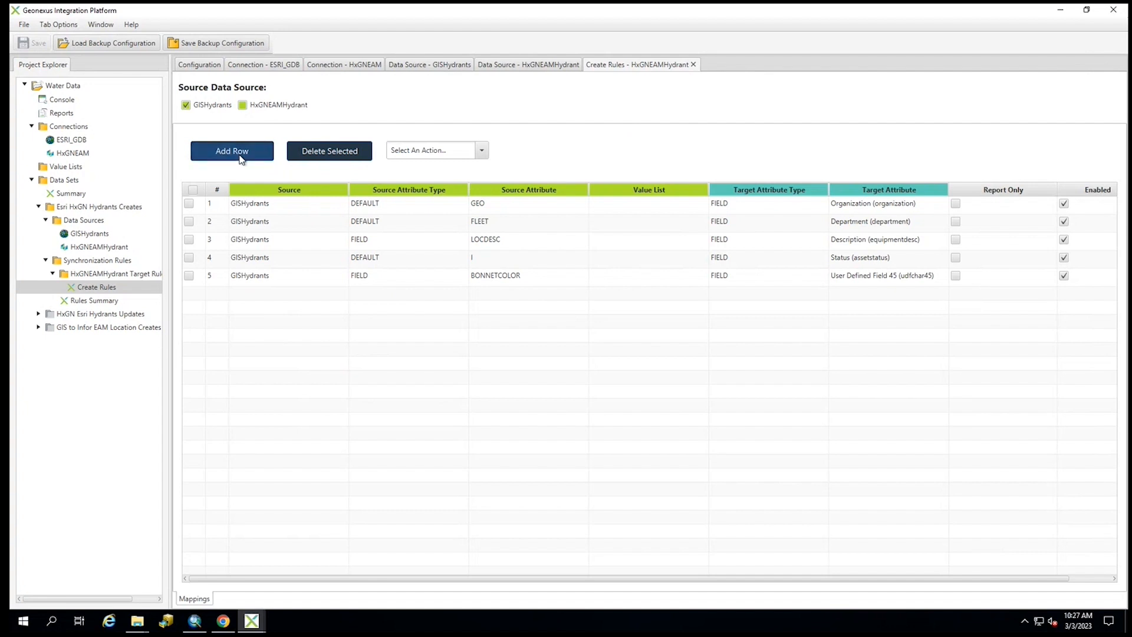
click(298, 299)
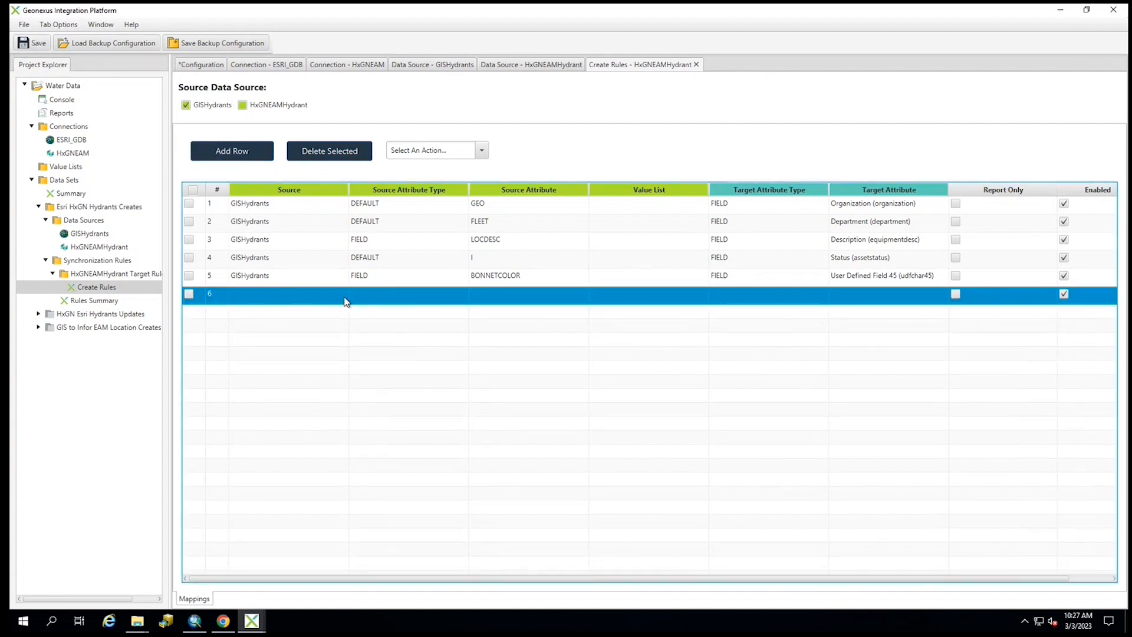
click(345, 299)
click(341, 296)
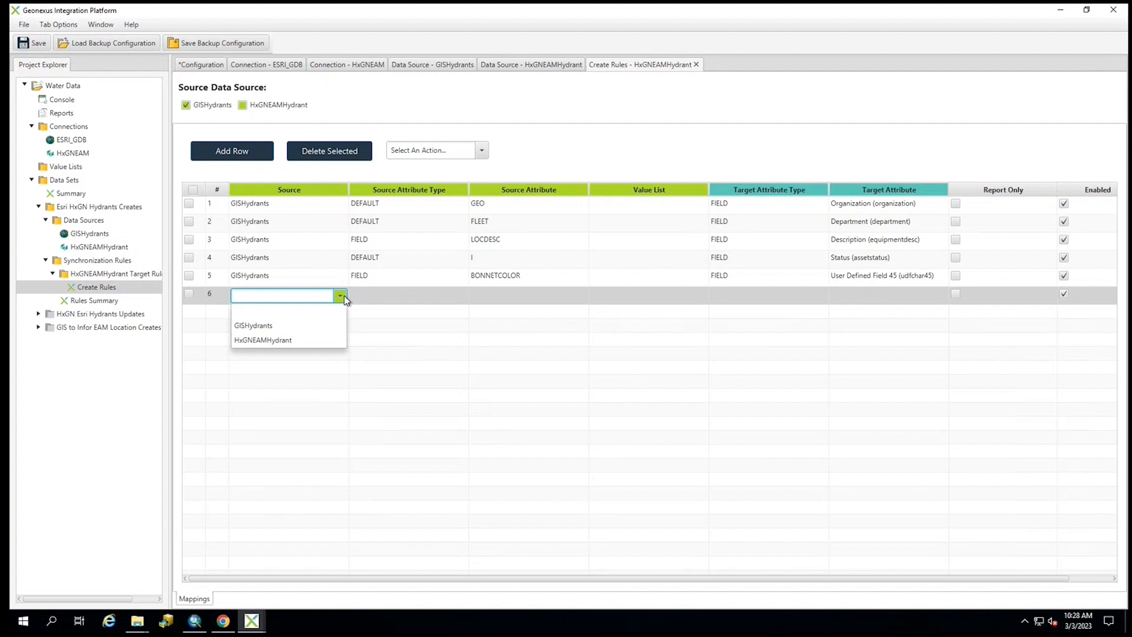
click(266, 328)
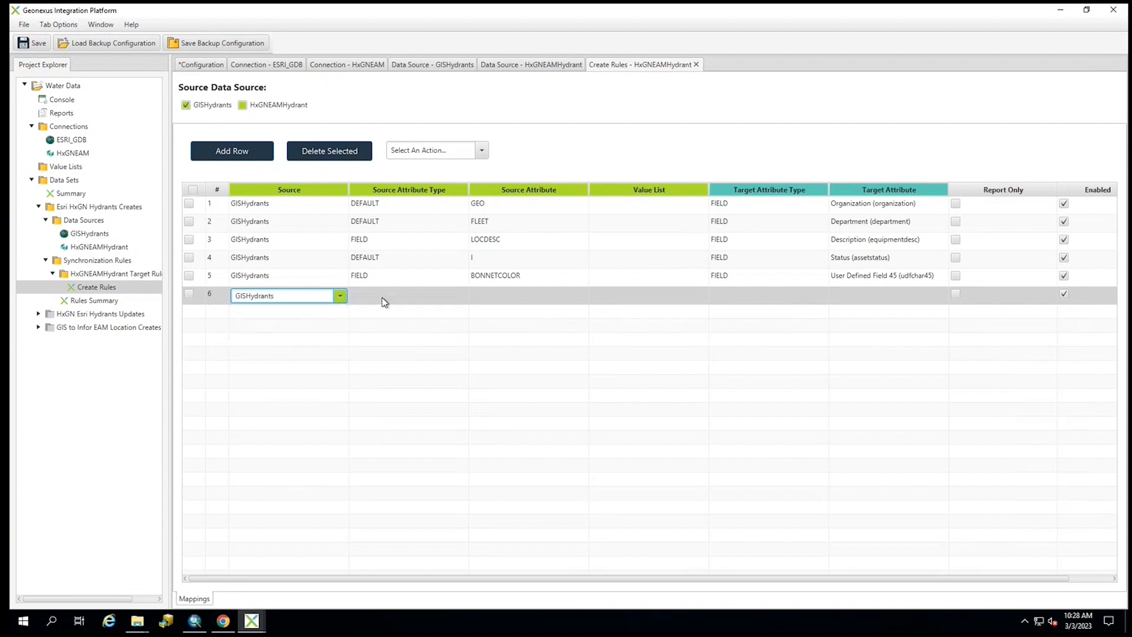
Review the source attribute types for mapping row 6 and set the type to FIELD
click(408, 298)
click(460, 296)
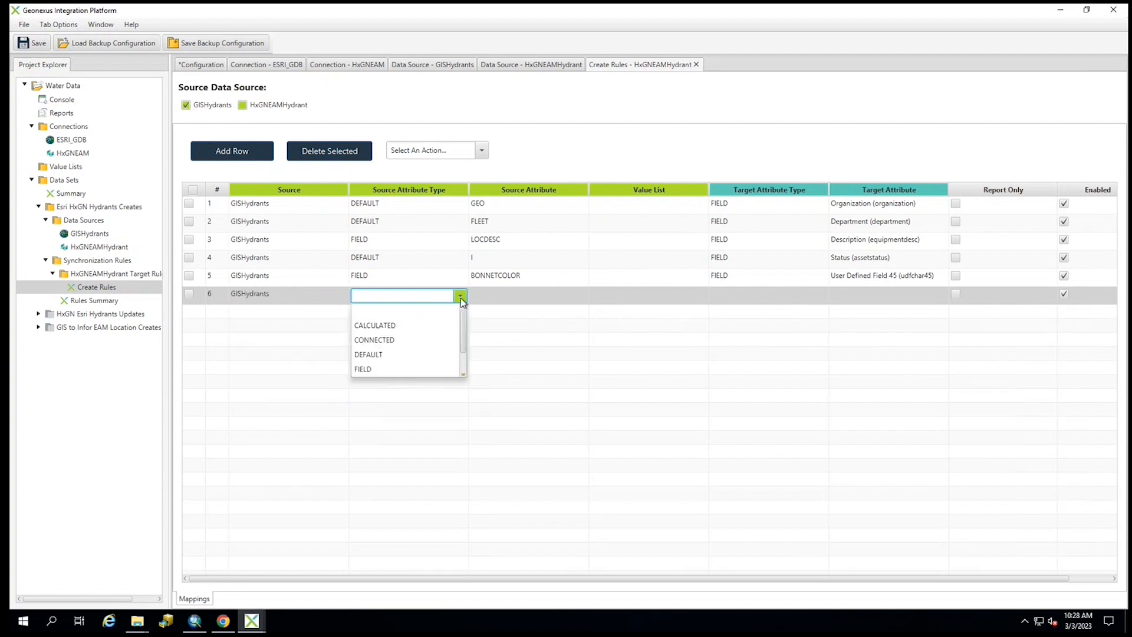
drag(461, 316, 462, 348)
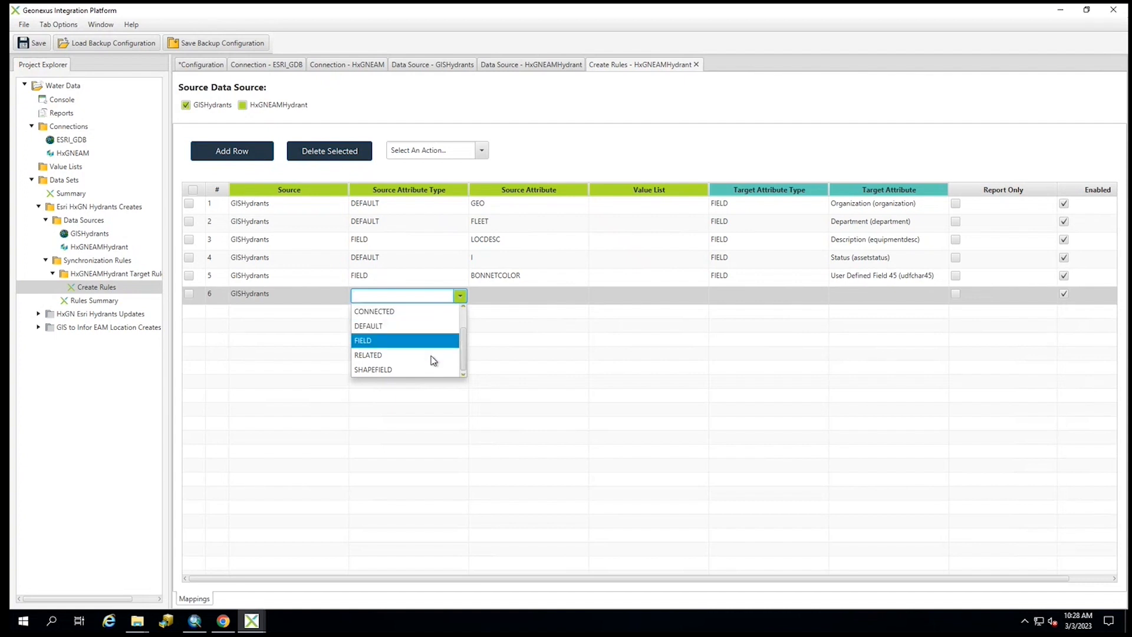
drag(464, 349, 469, 326)
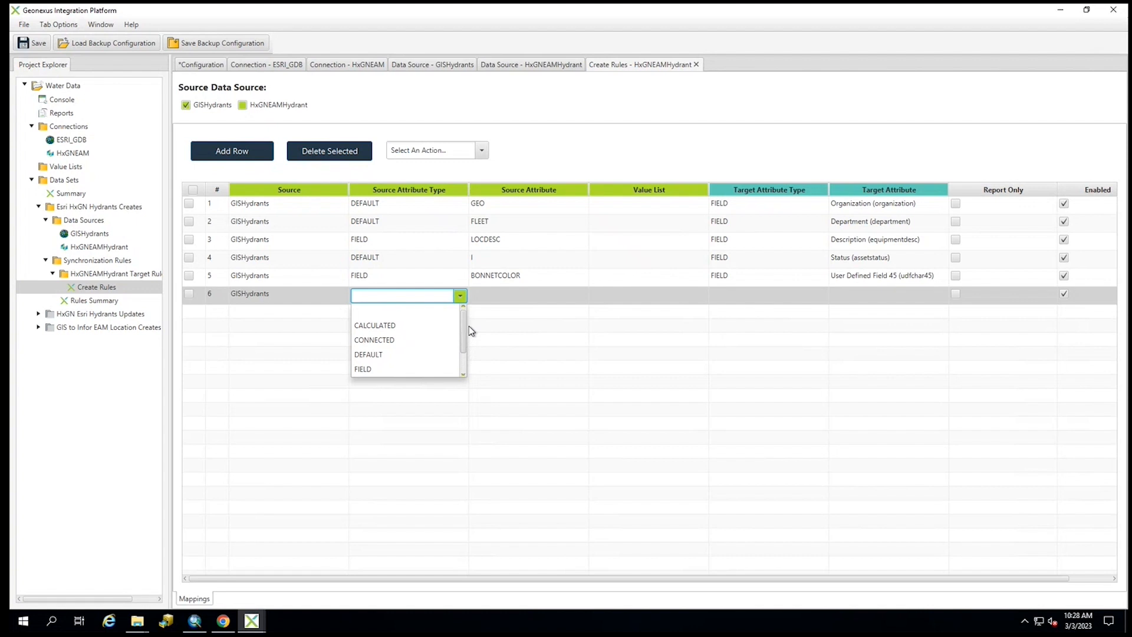
drag(469, 327, 466, 360)
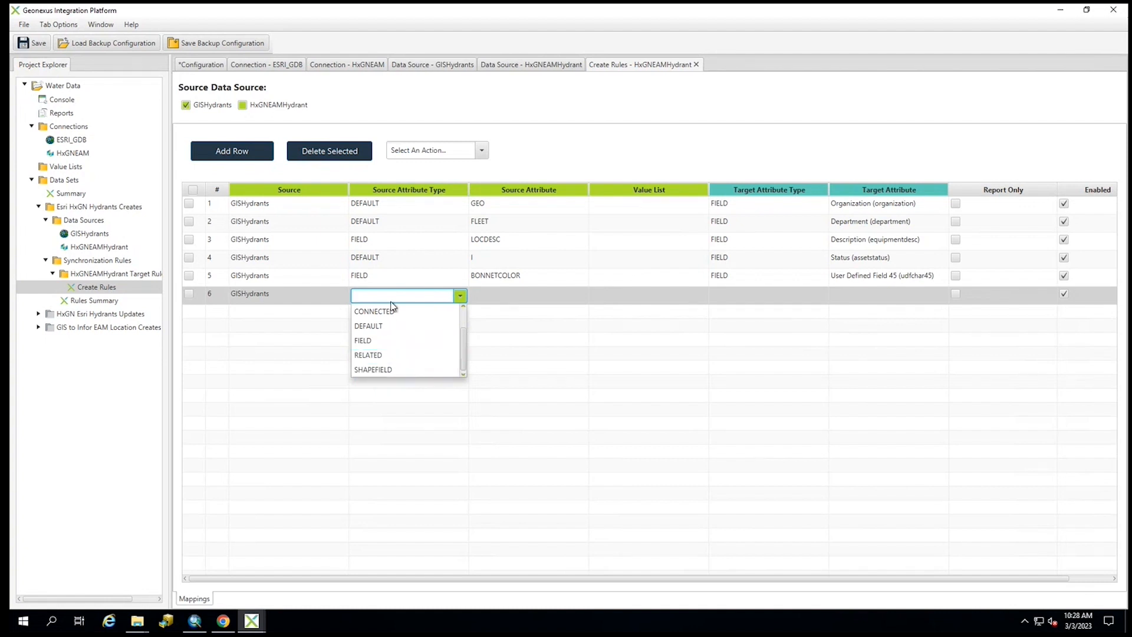
click(376, 341)
Set the source attribute of mapping row 6 to BONNETCOLOR
click(548, 301)
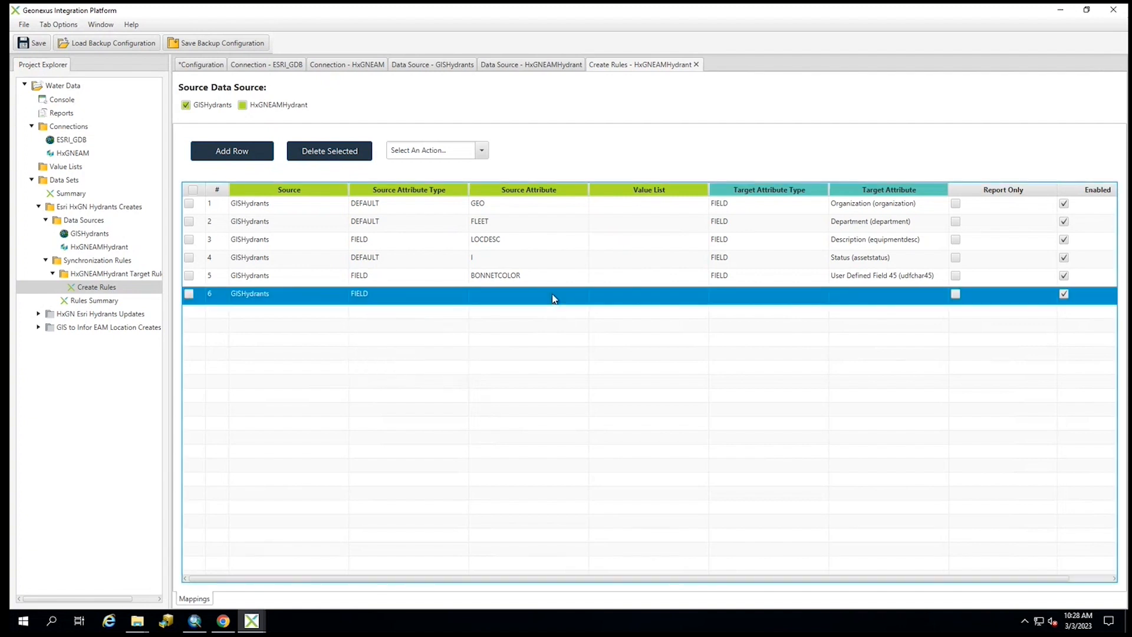
click(554, 298)
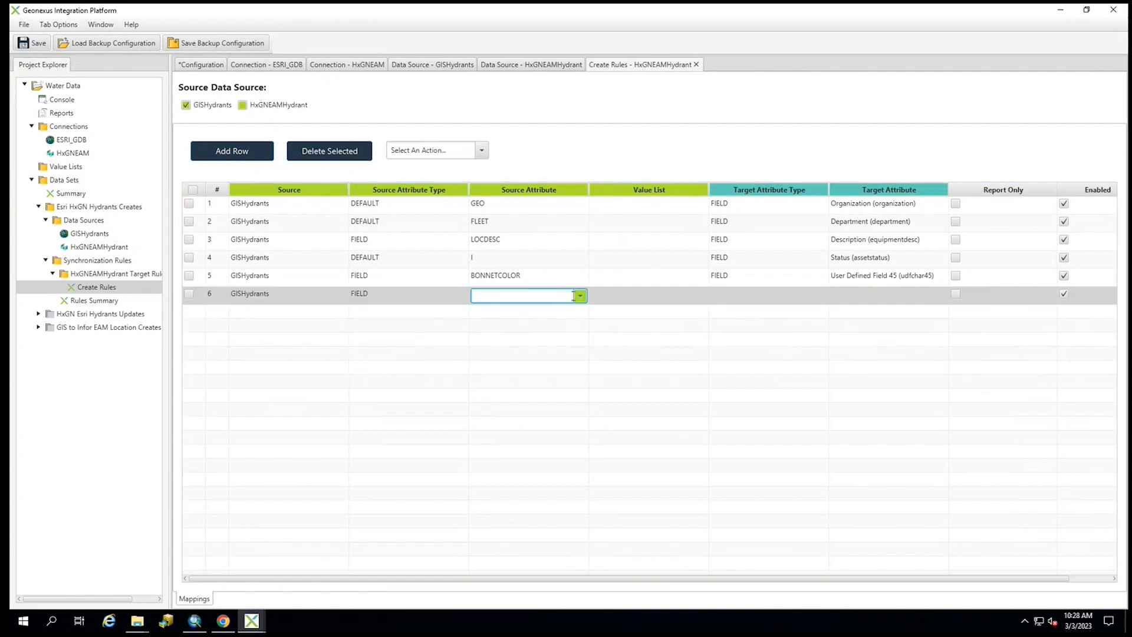
click(580, 297)
mouse_move(582, 315)
mouse_down()
mouse_move(582, 374)
mouse_move(584, 318)
mouse_up()
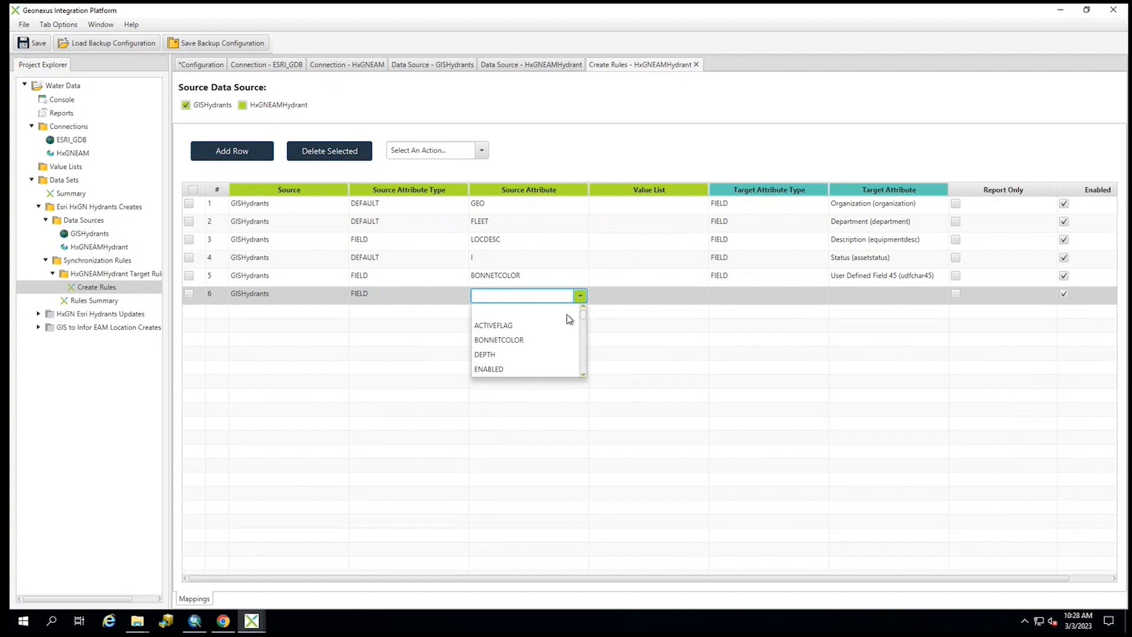
click(506, 340)
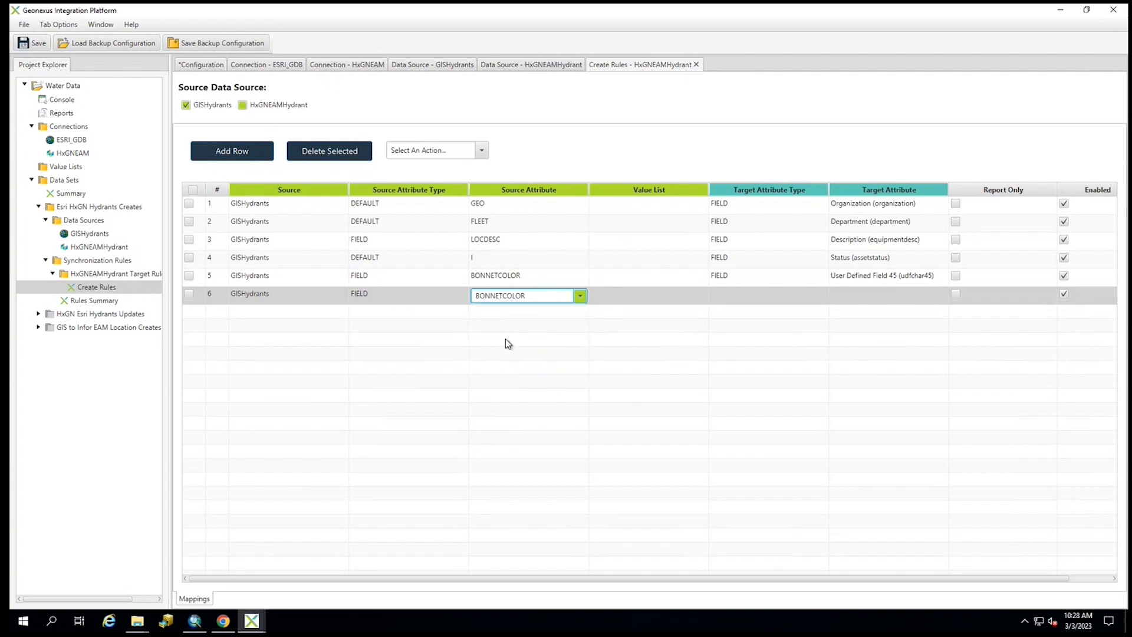
Set the target attribute type of mapping row 6 to FIELD and browse its available target attributes
click(790, 297)
click(824, 297)
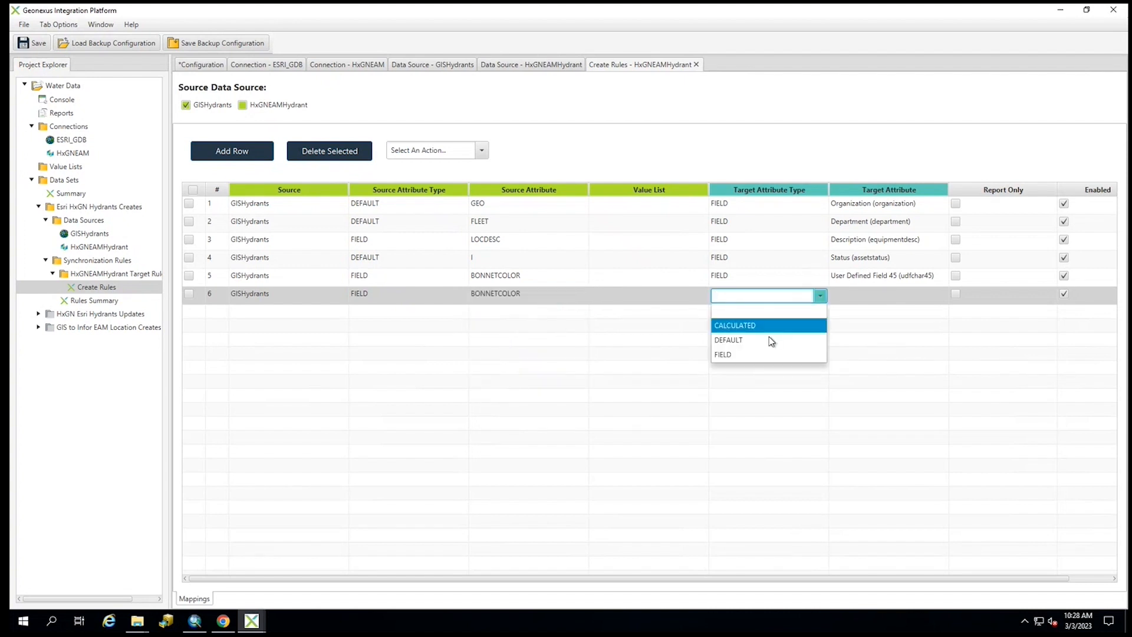
click(750, 354)
click(932, 301)
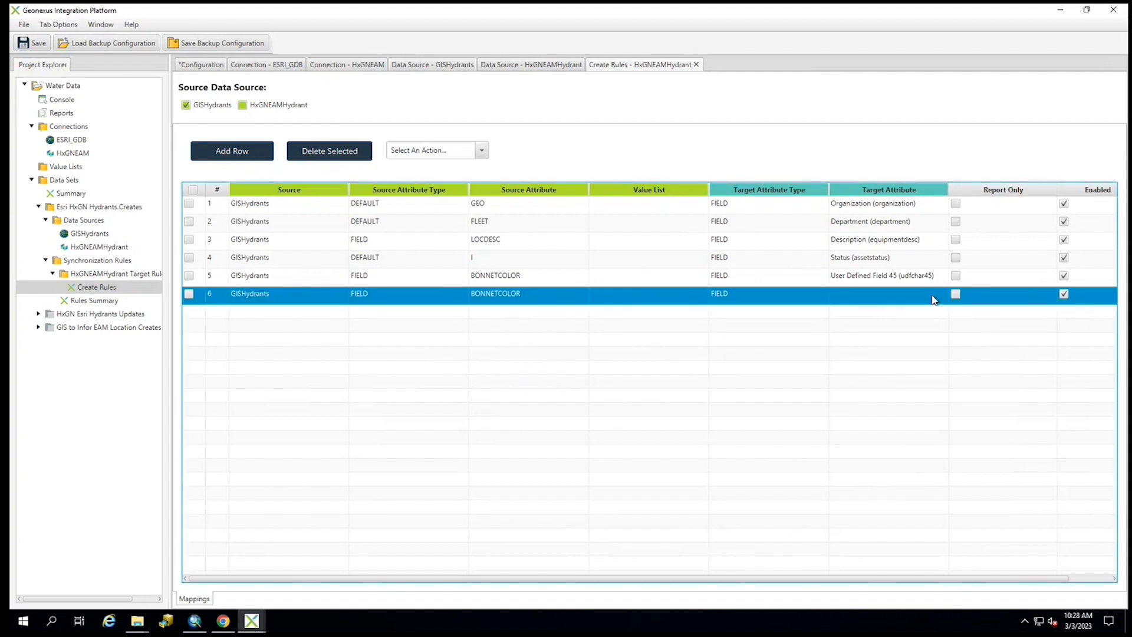
click(933, 299)
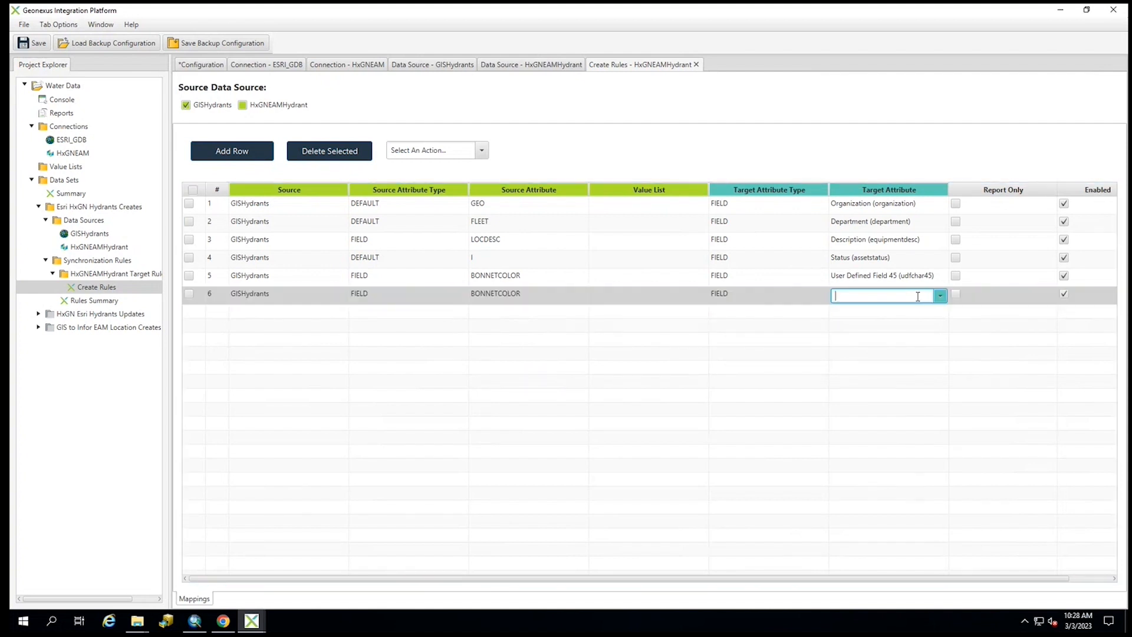
click(940, 295)
scroll(934, 344, down, 3)
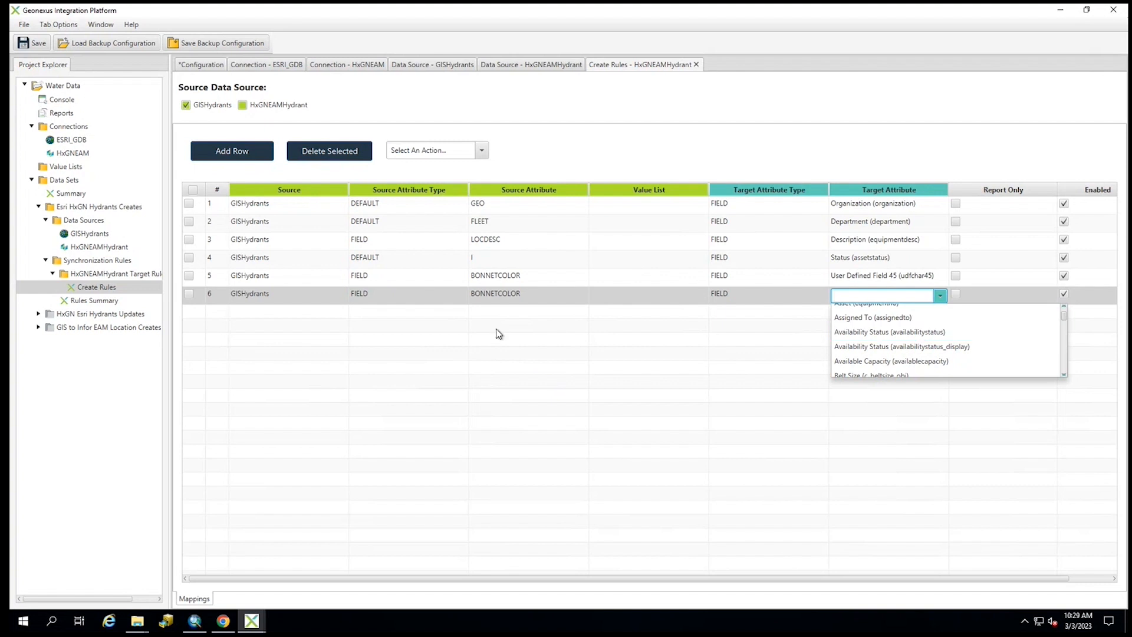
Delete the incomplete sixth mapping row from the create rules
click(189, 294)
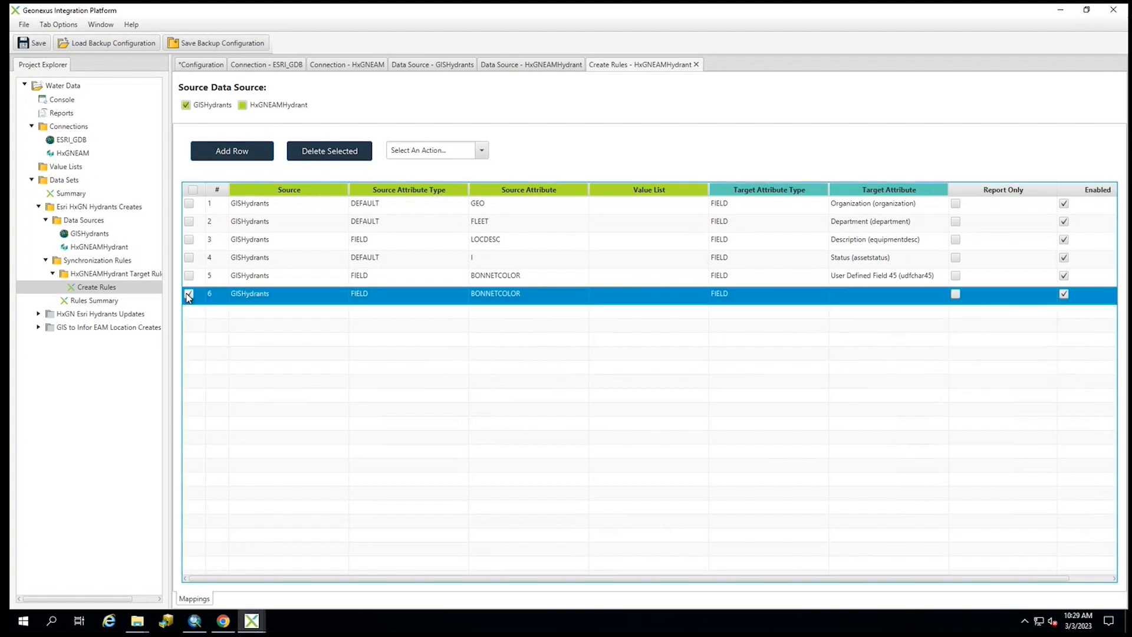
click(320, 151)
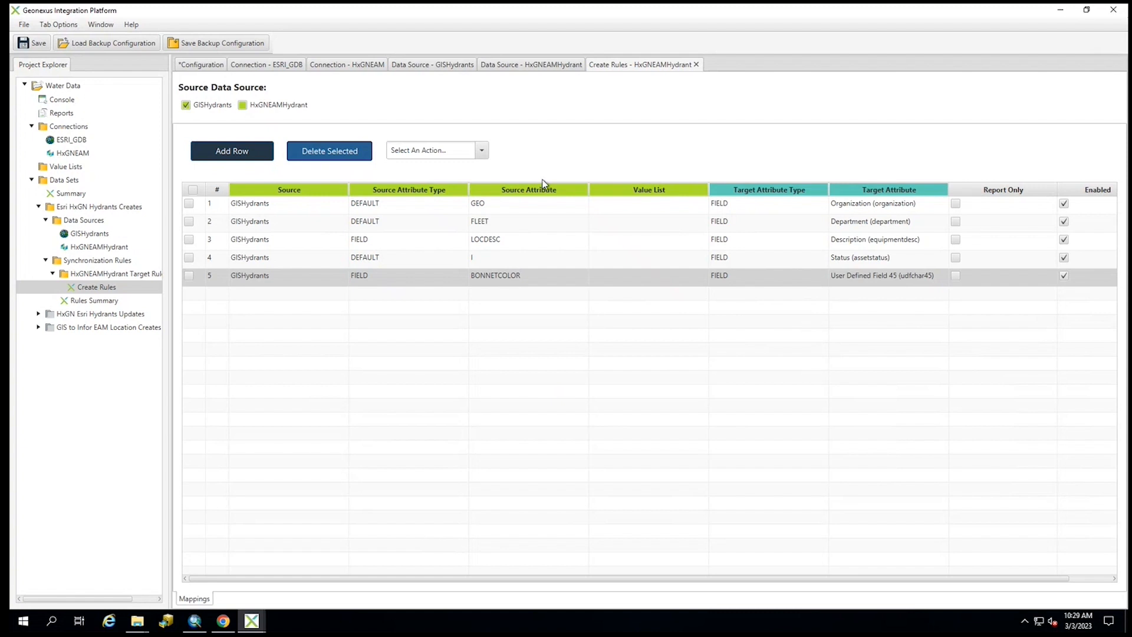
Save the Water Data configuration with its five create-rule mappings
click(27, 43)
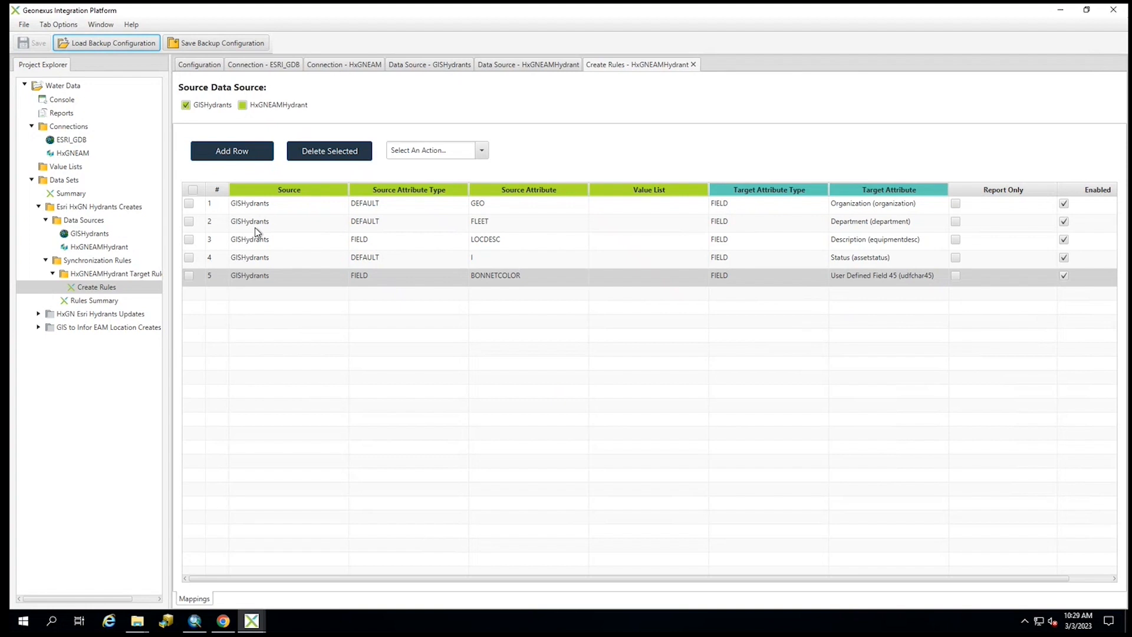
Switch to ArcMap, identify hydrant 36214 from the Water Hydrants table and review its attributes through equip_NumTag and GlobalID
click(194, 621)
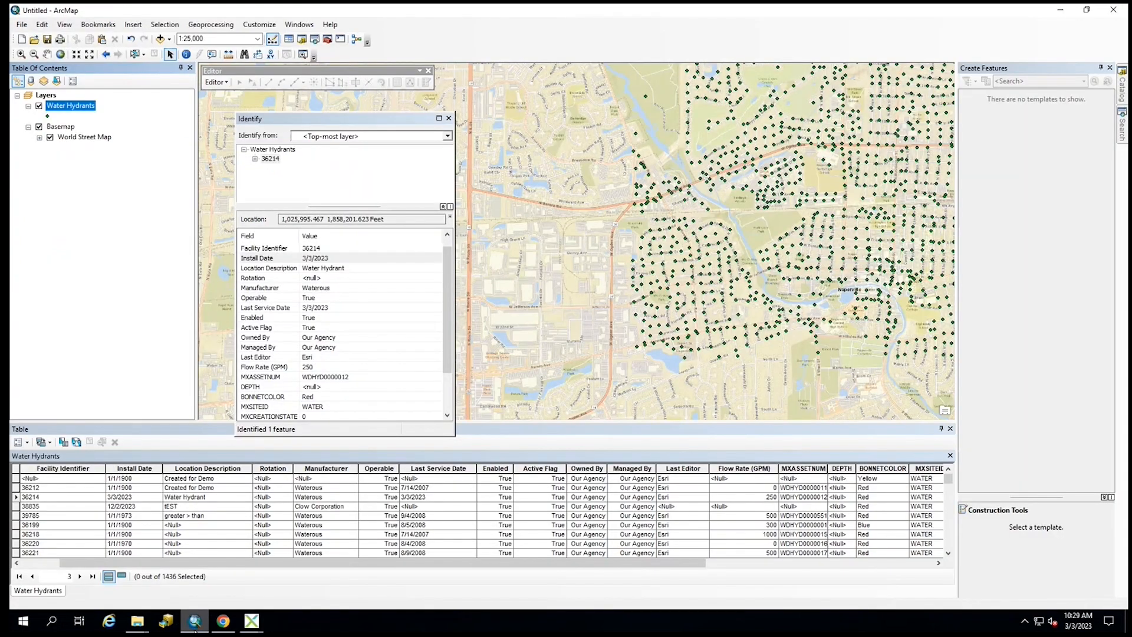
click(16, 497)
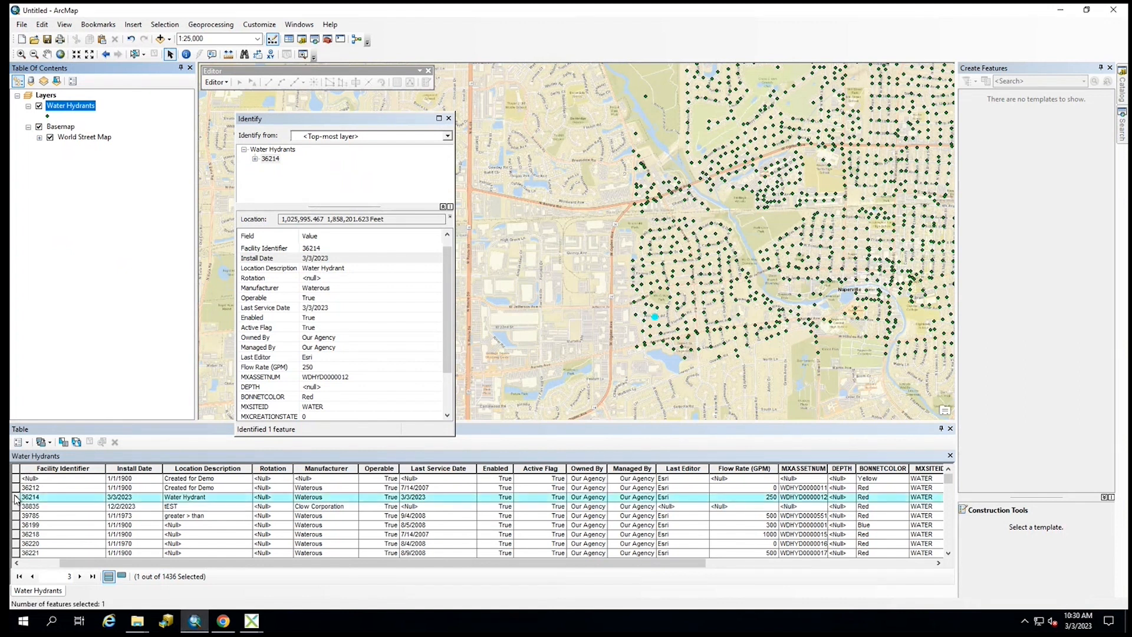
right_click(16, 498)
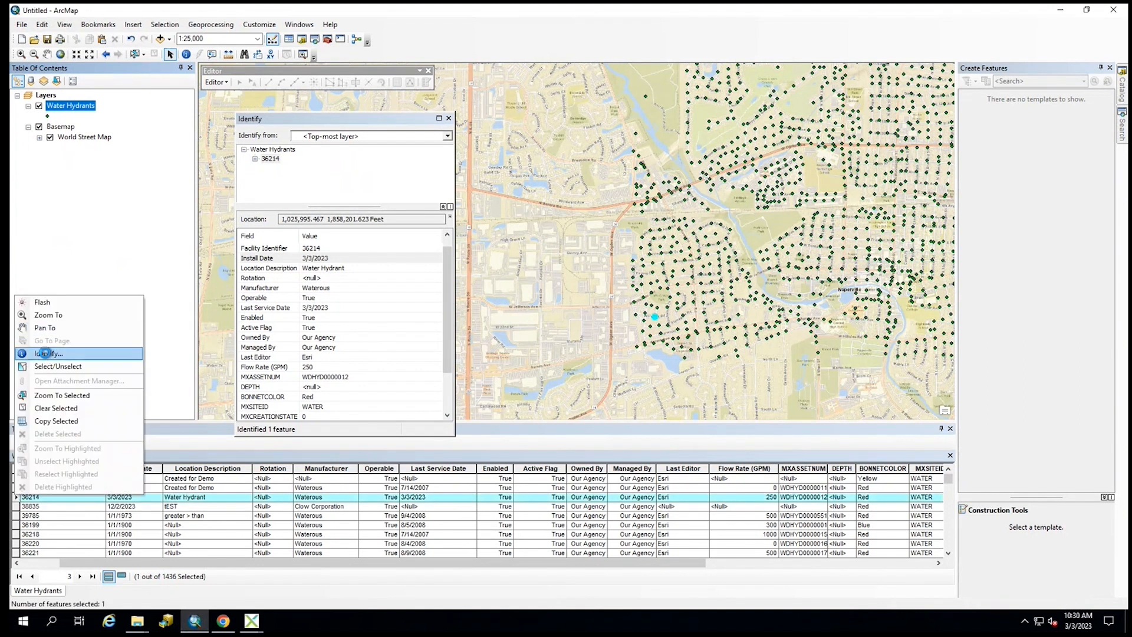
click(46, 353)
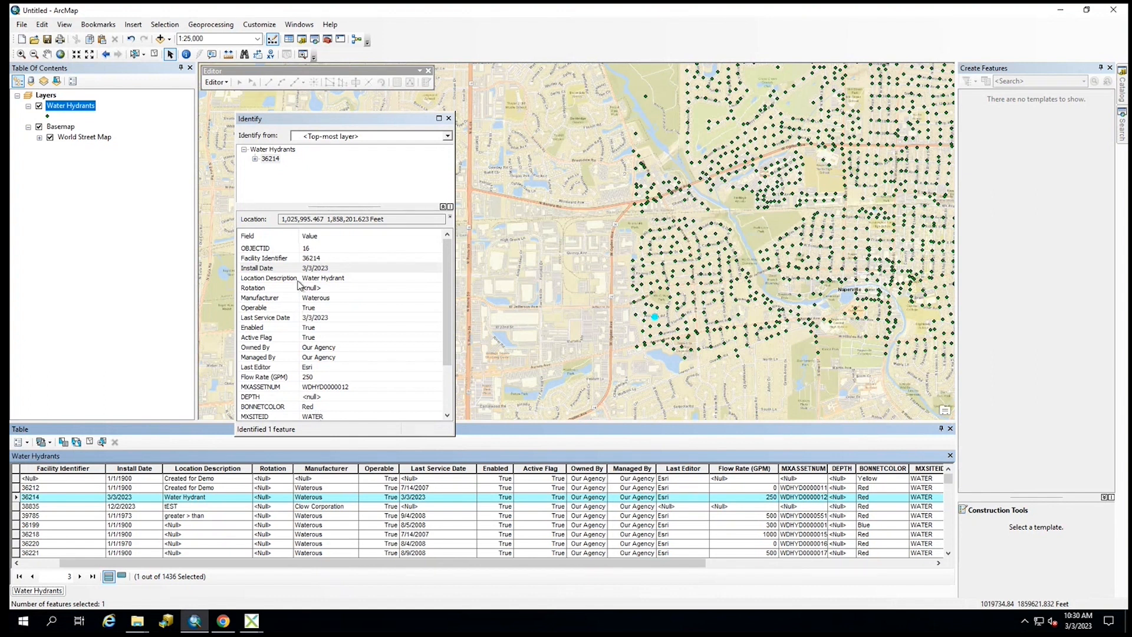
drag(447, 315, 448, 364)
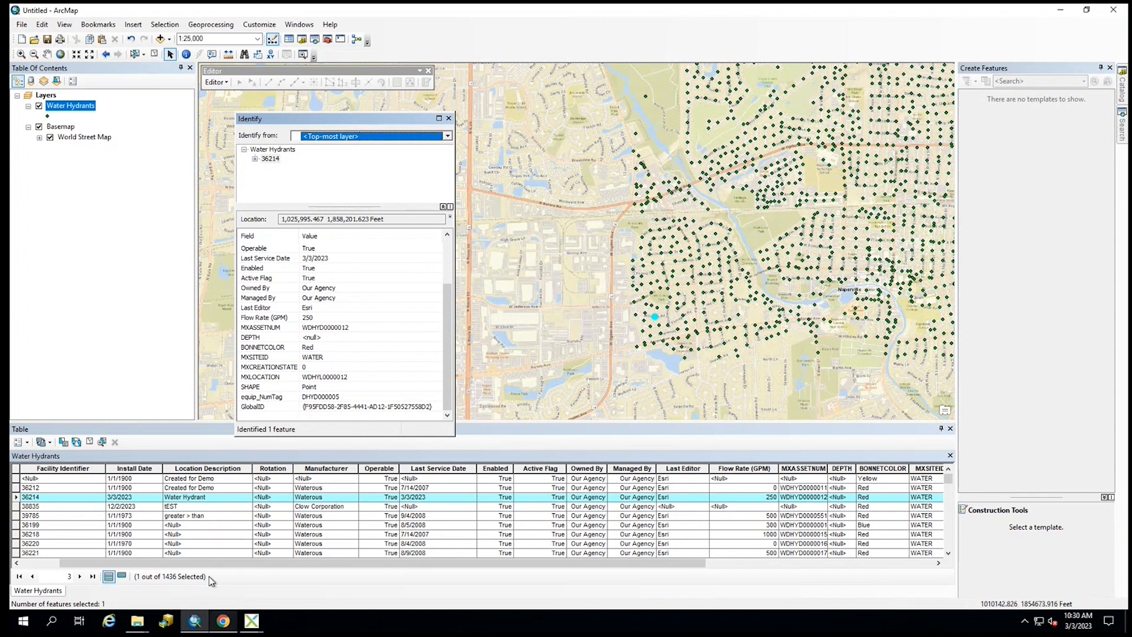
Switch to EAM in the browser and refresh the Demo Installed Hydrants asset list
click(223, 621)
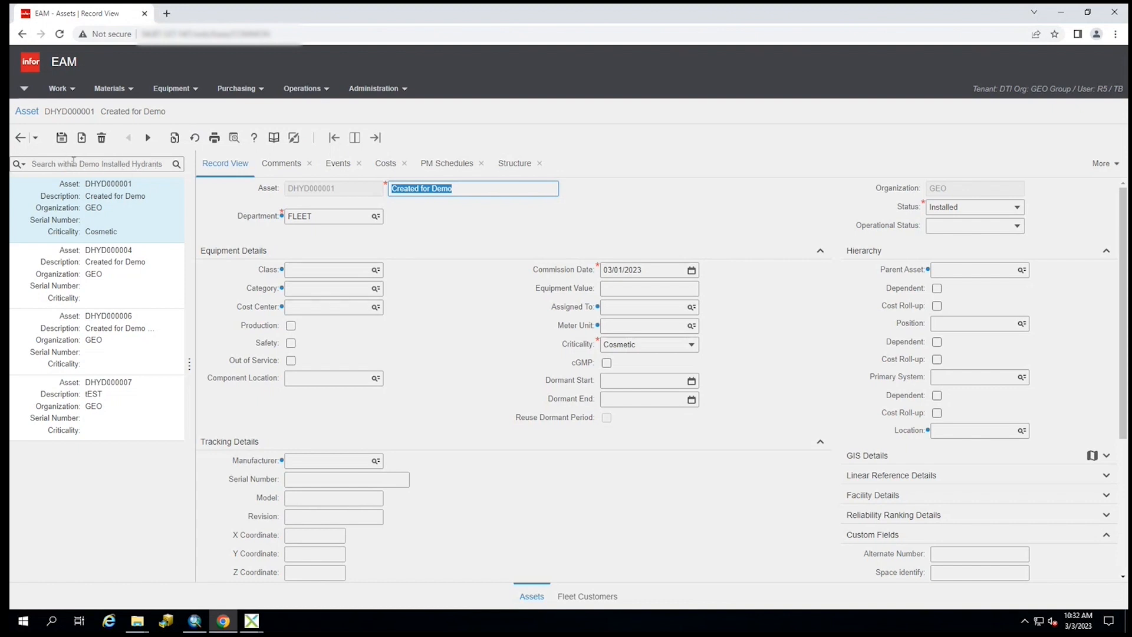
click(177, 164)
Return to the Geonexus Integration Platform and start the synchronizer from the Water Data console
mouse_move(252, 625)
click(272, 586)
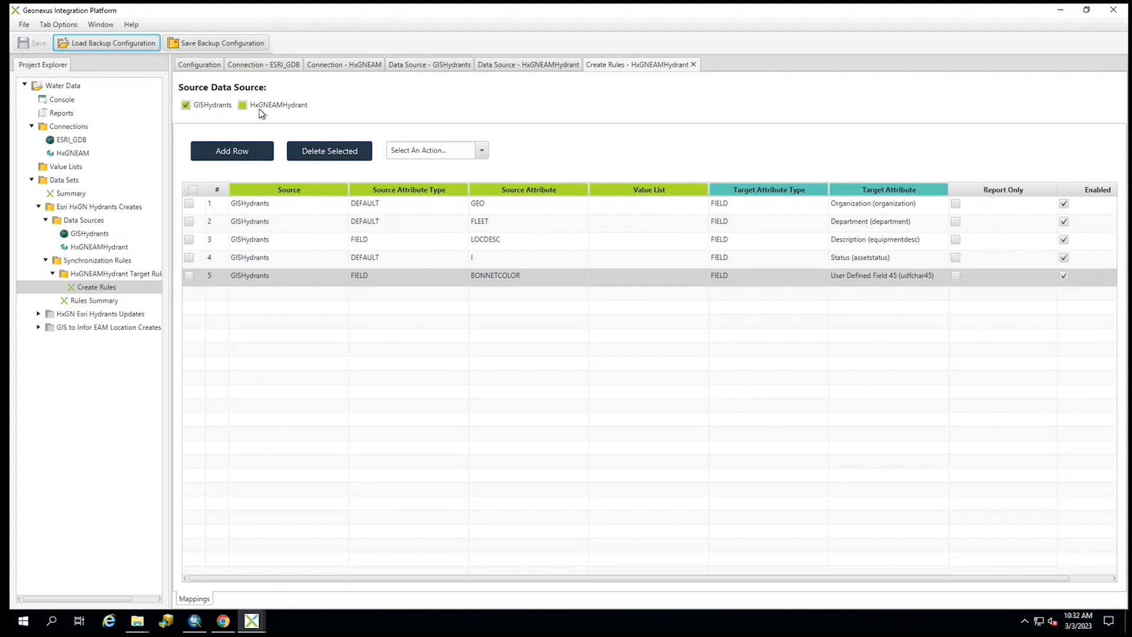
click(62, 101)
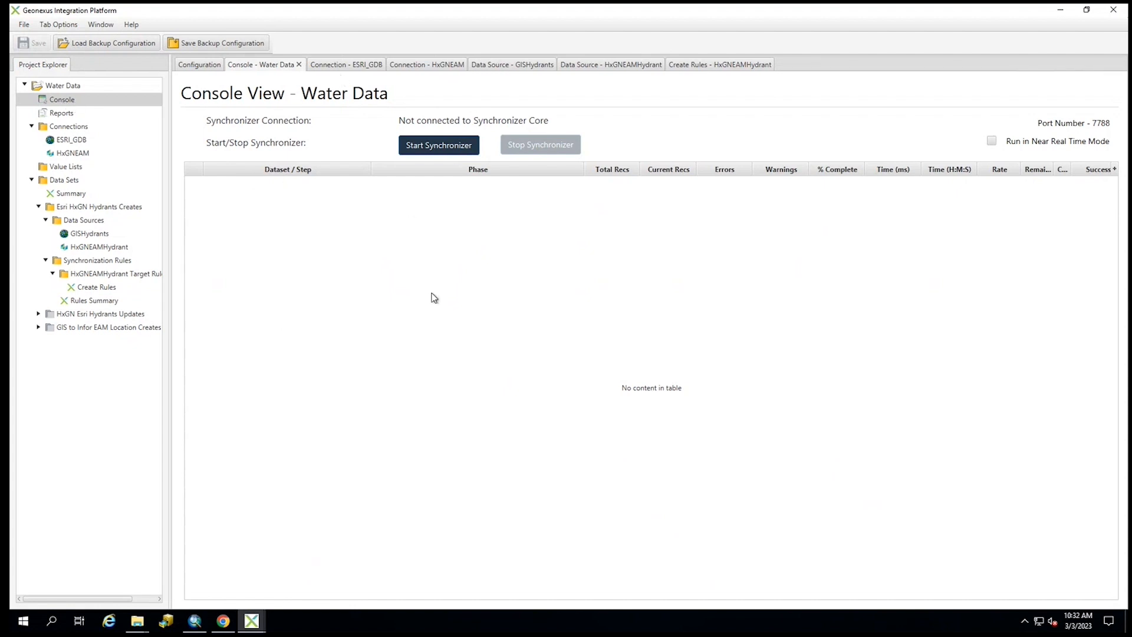
click(439, 145)
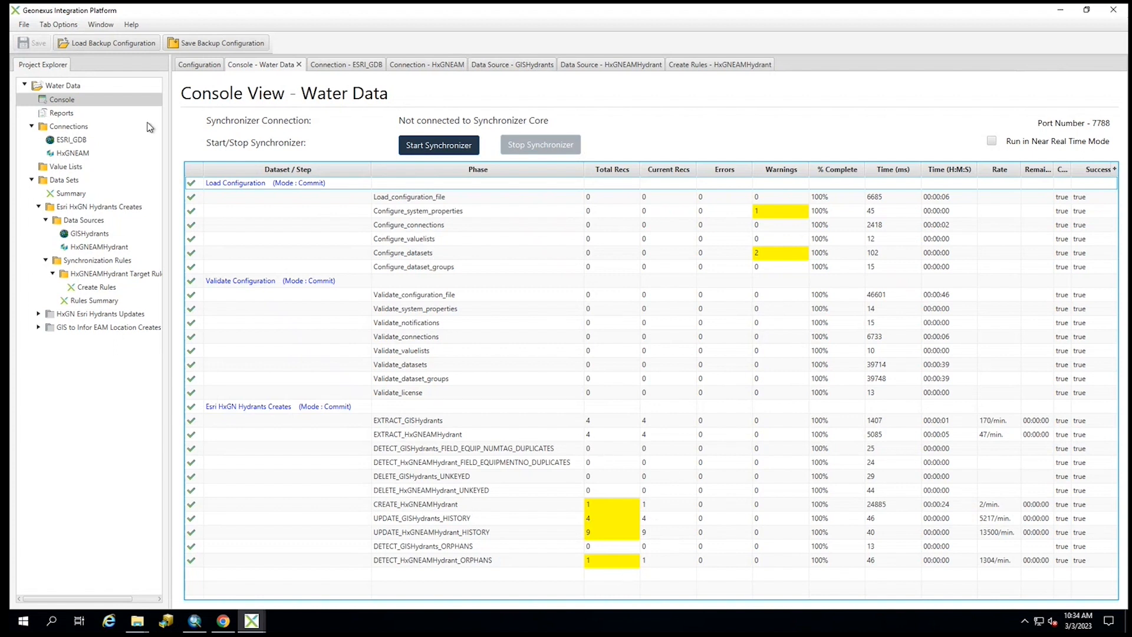
Open the newest Water Data synchronization report, 1677857554824.pdf, from the project's reports folder in Chrome
click(66, 117)
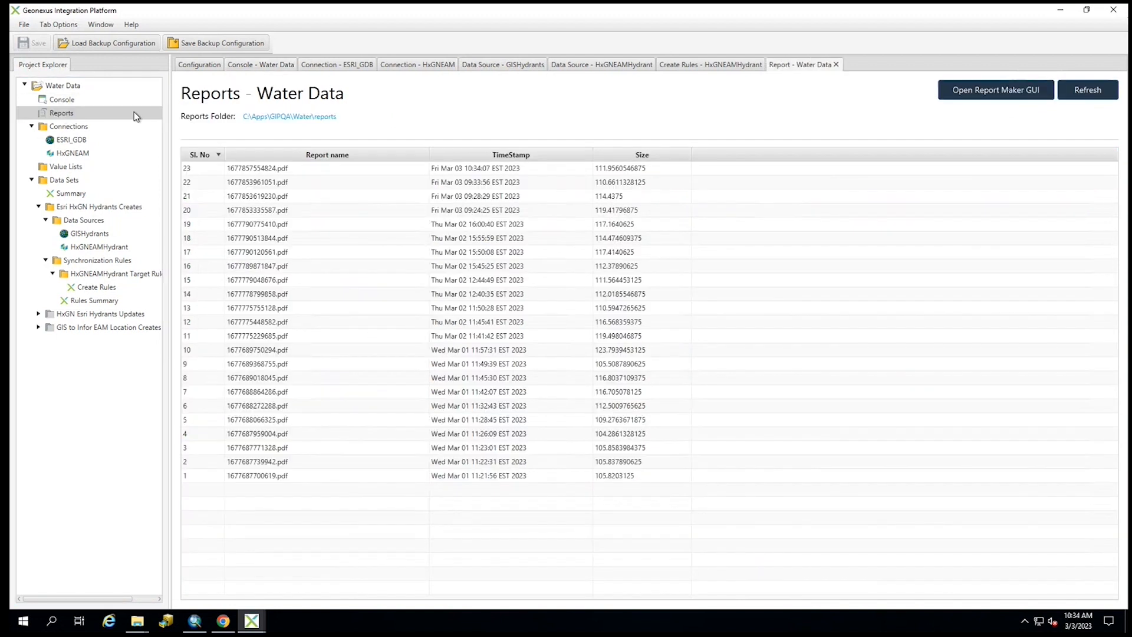
click(263, 169)
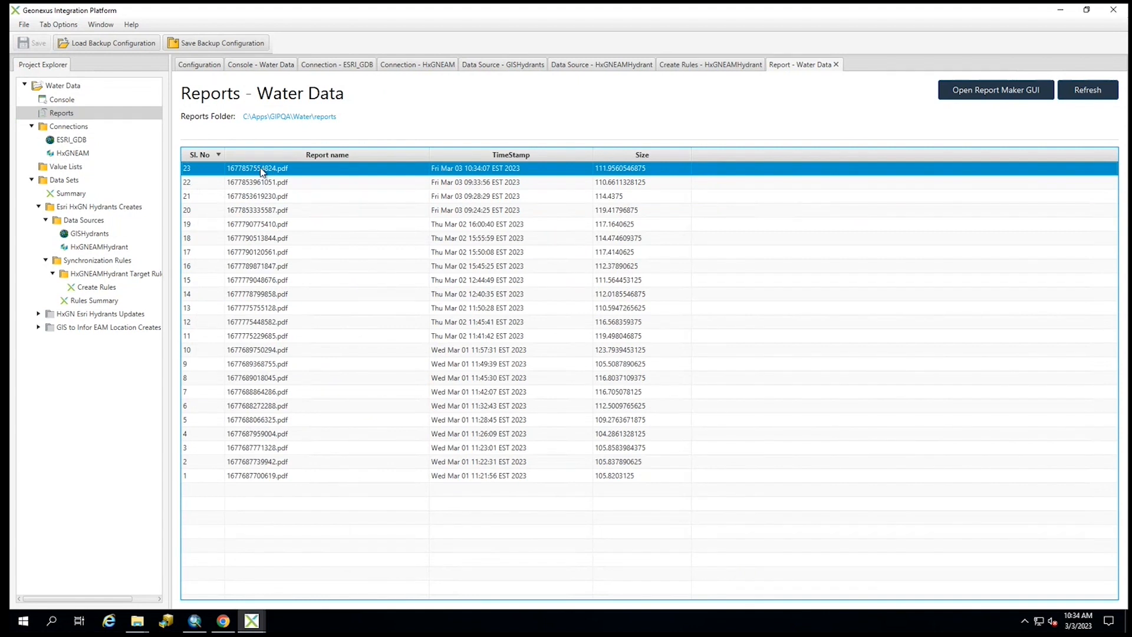
click(289, 118)
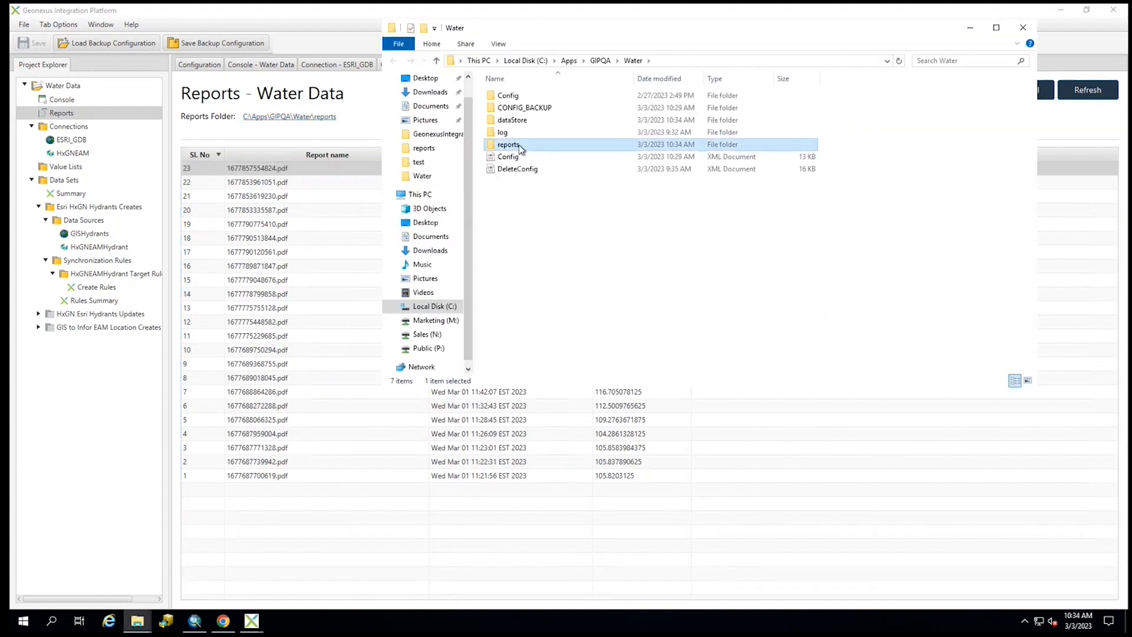
double_click(518, 145)
right_click(511, 96)
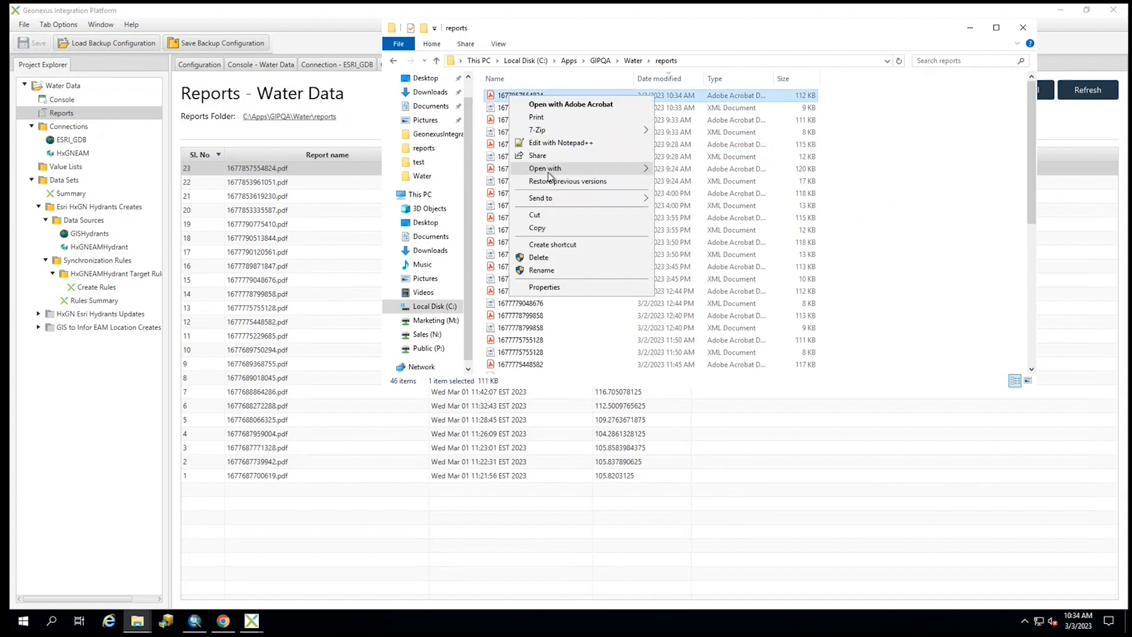
mouse_move(561, 171)
click(687, 183)
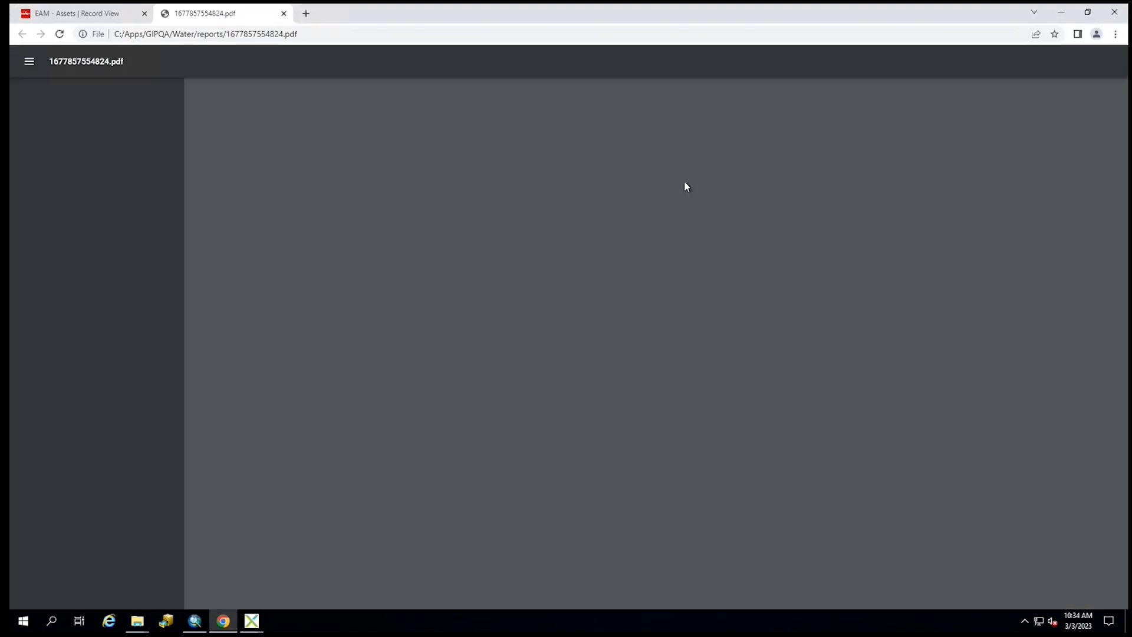
Show the report's document outline and review the Final Status Report and Errors sections
click(34, 132)
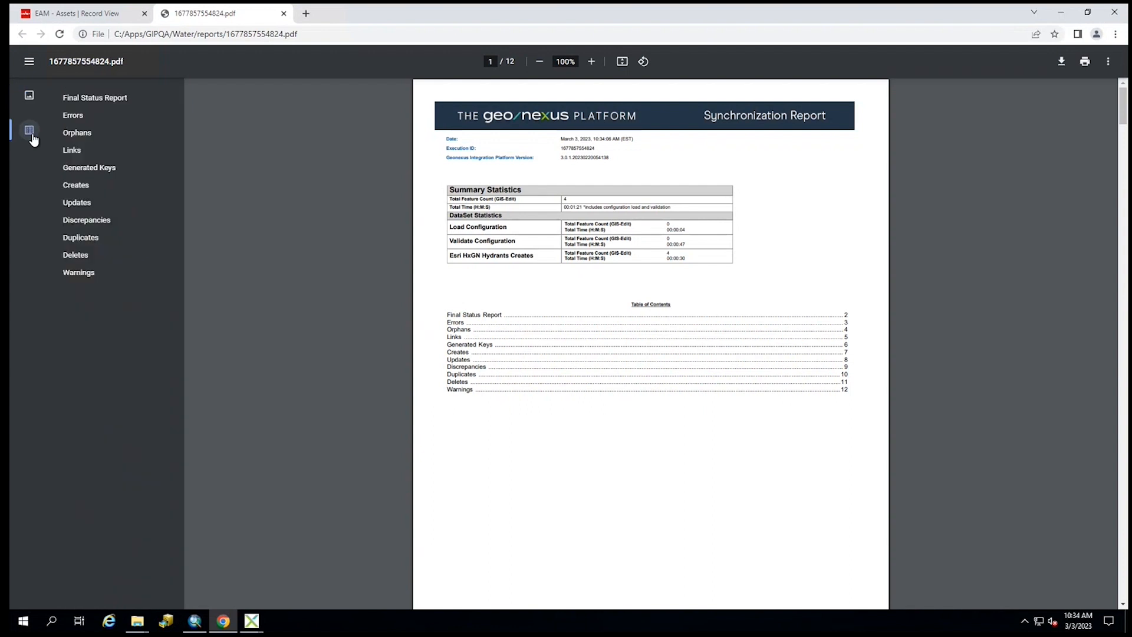
click(475, 317)
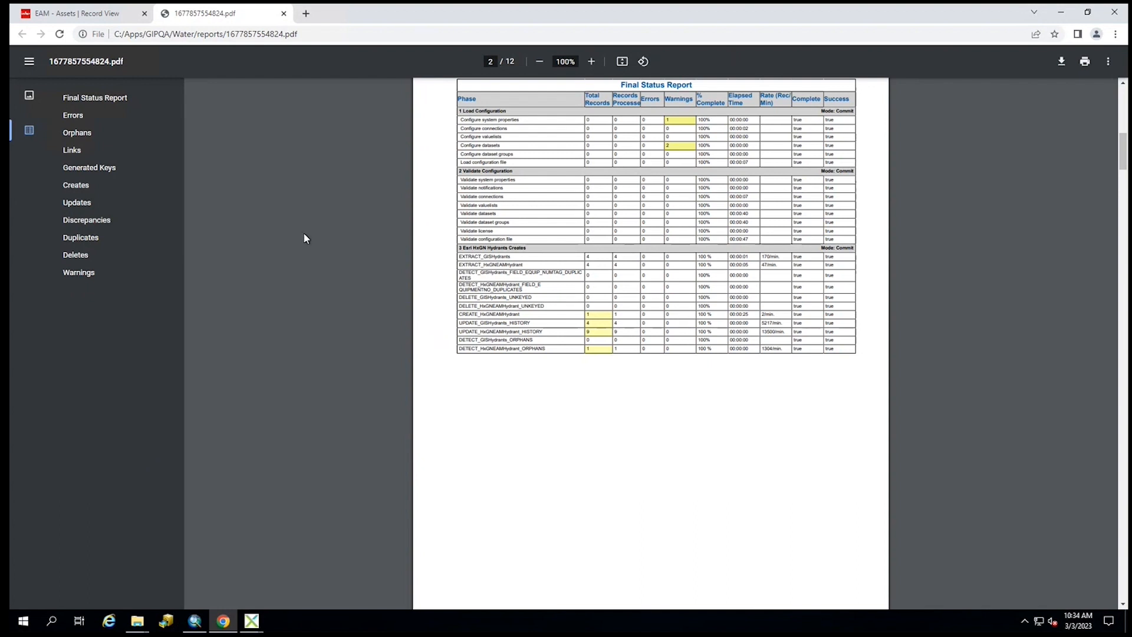
click(118, 116)
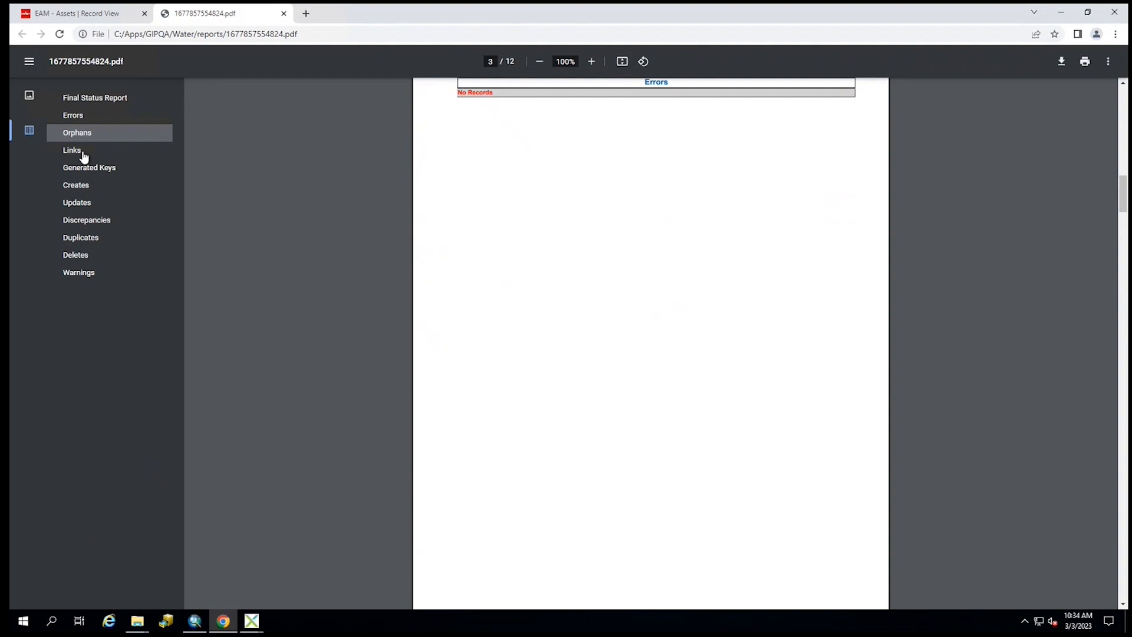
Go to the report's Creates section and enlarge it to 200% to read the created hydrant record
click(83, 188)
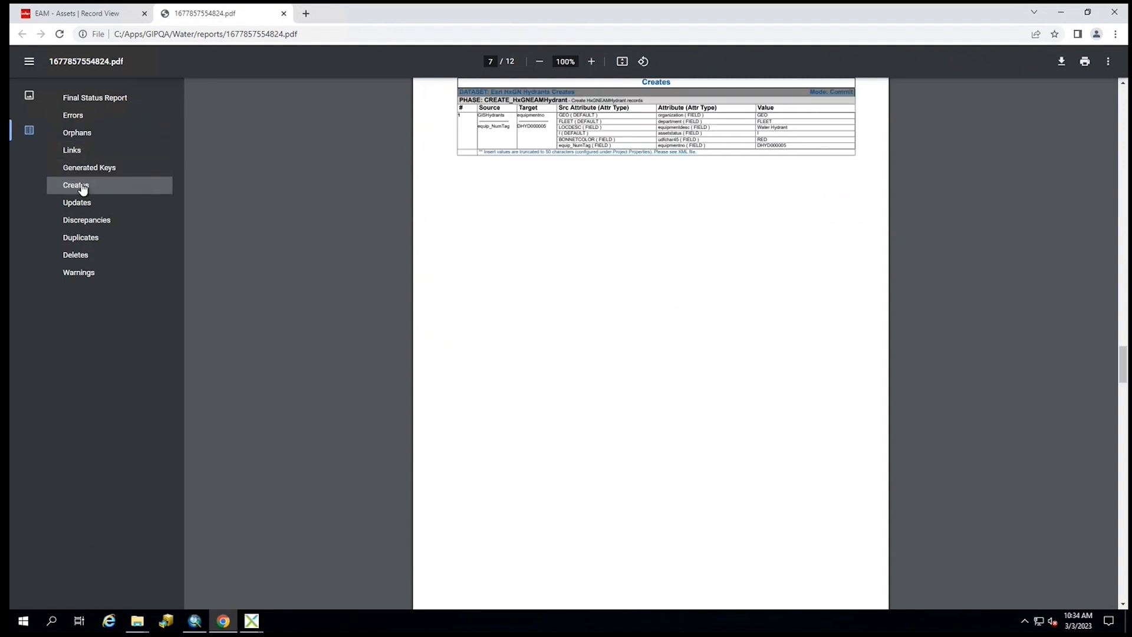
click(591, 61)
click(591, 62)
click(591, 61)
click(591, 62)
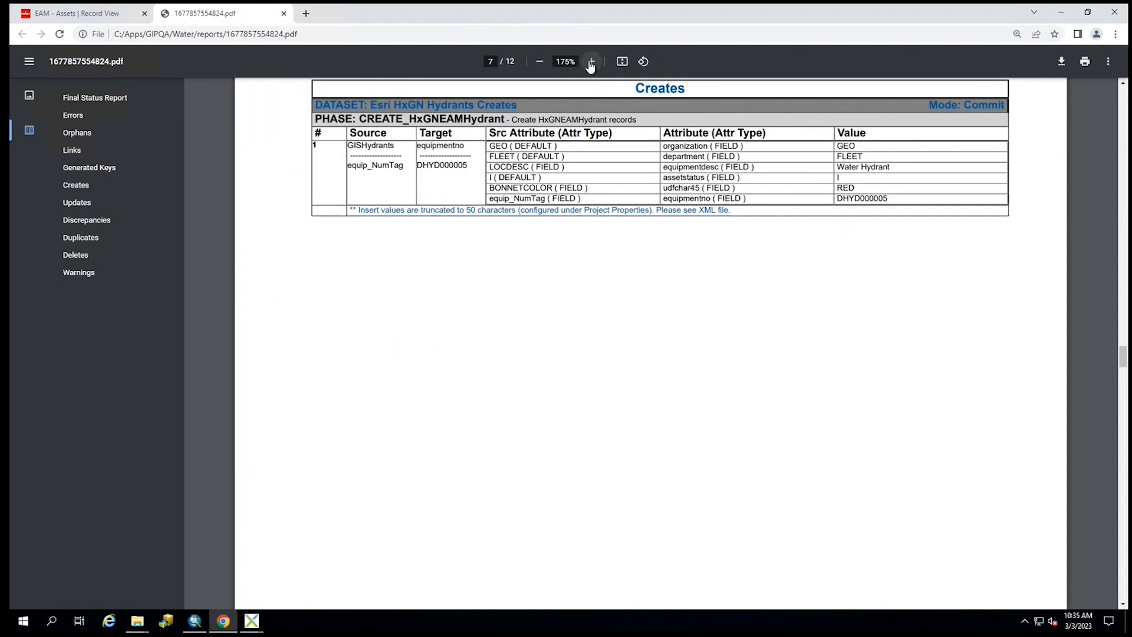
click(591, 61)
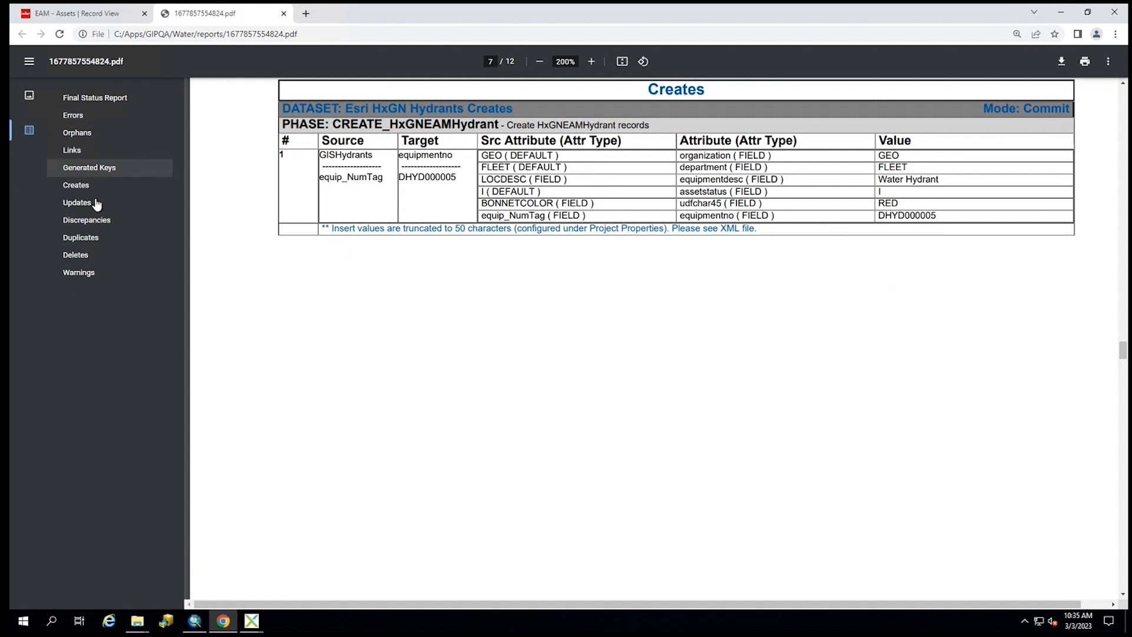
Review the report's Discrepancies and Orphans sections, highlight the orphan's target key value, and return to the Creates section
click(97, 225)
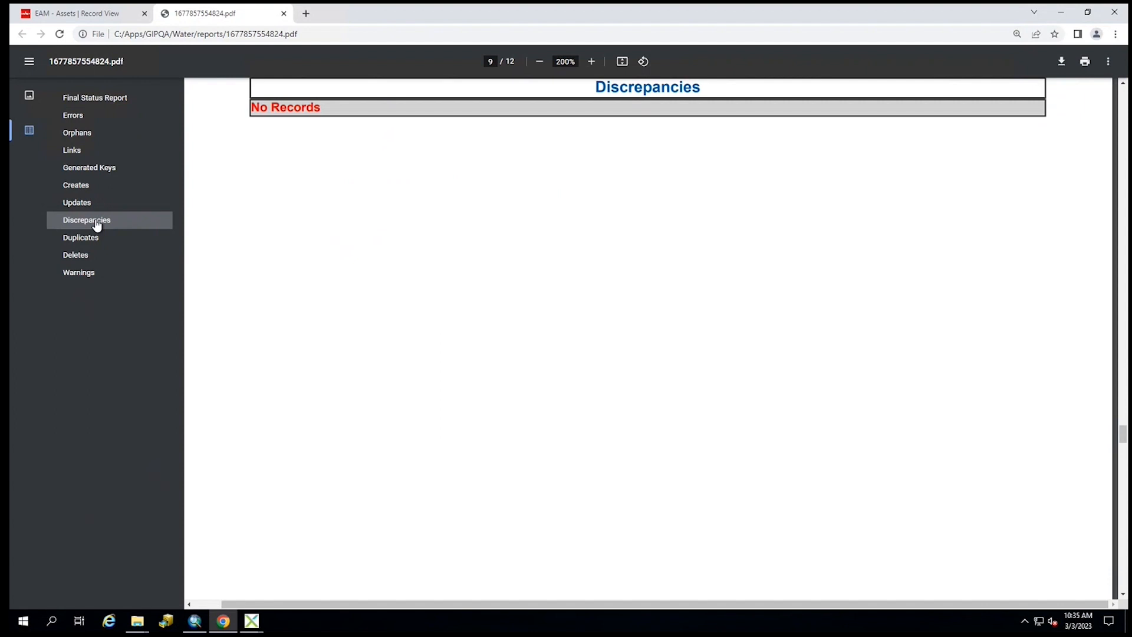
click(91, 135)
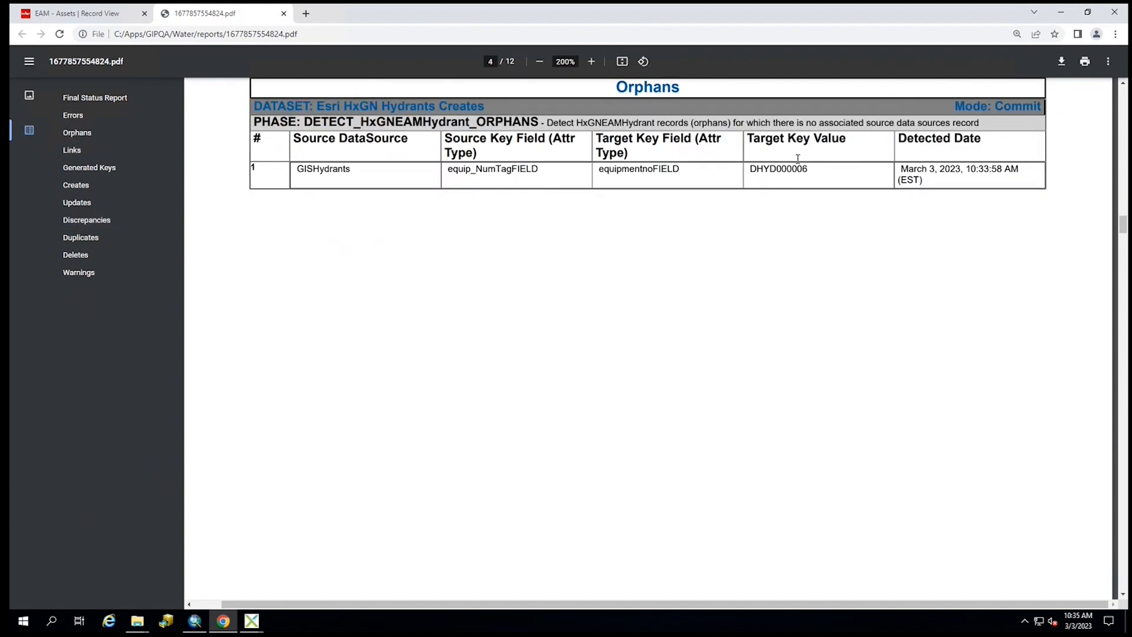
drag(814, 169, 733, 173)
scroll(242, 369, up, 1)
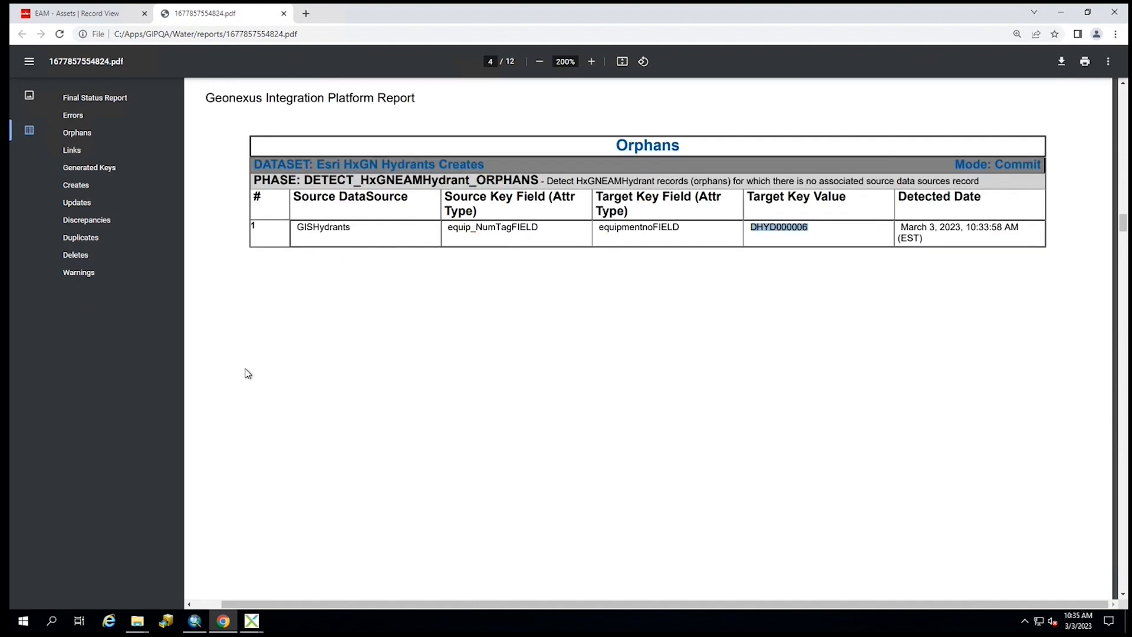
scroll(248, 373, down, 2)
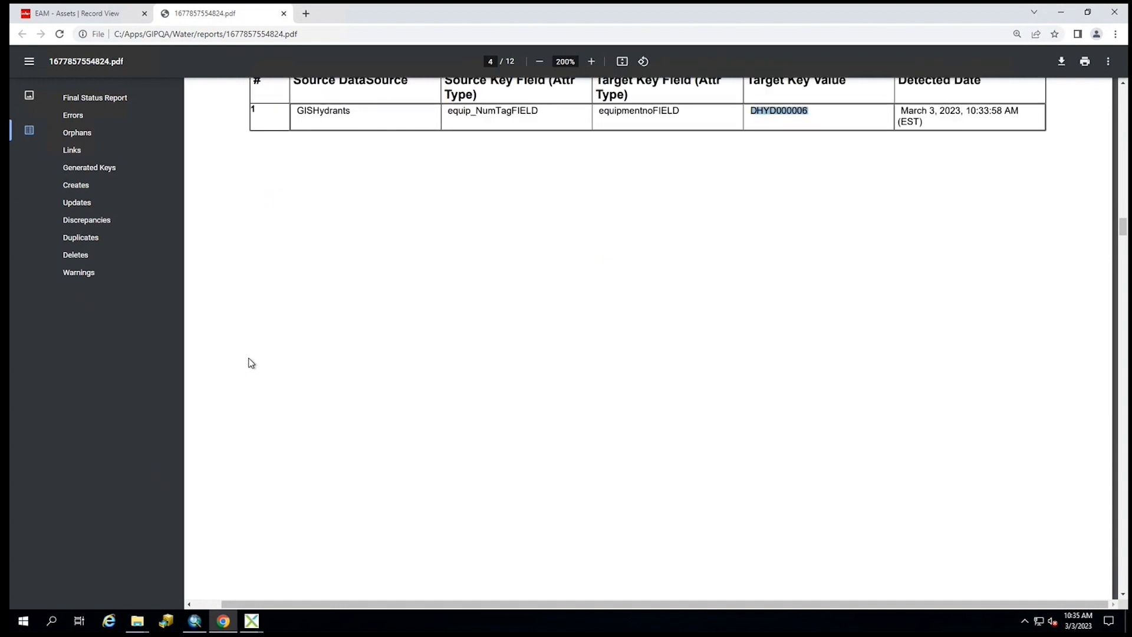
click(77, 185)
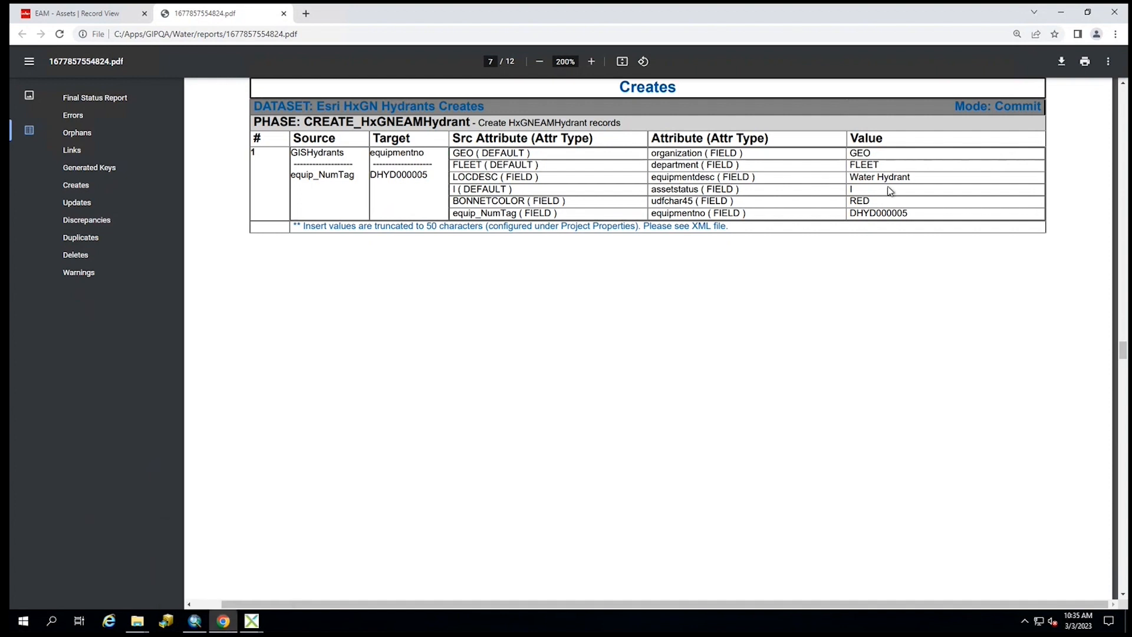
Go back to the EAM asset page, refresh the hydrant list and open asset DHYD000005 to review its record
click(223, 621)
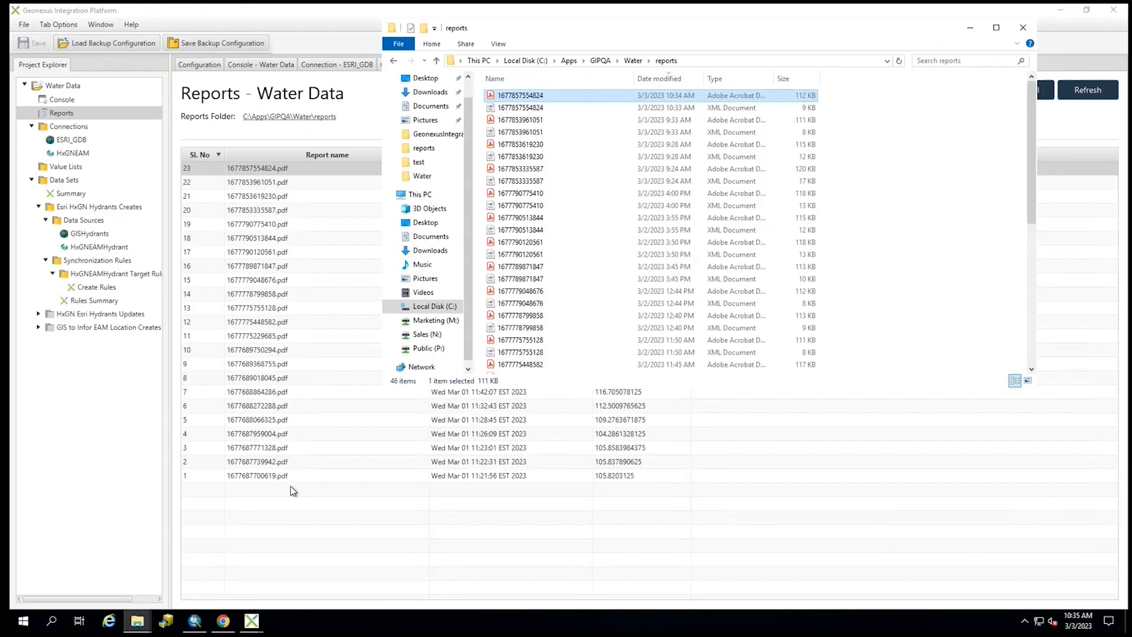
click(223, 621)
click(105, 18)
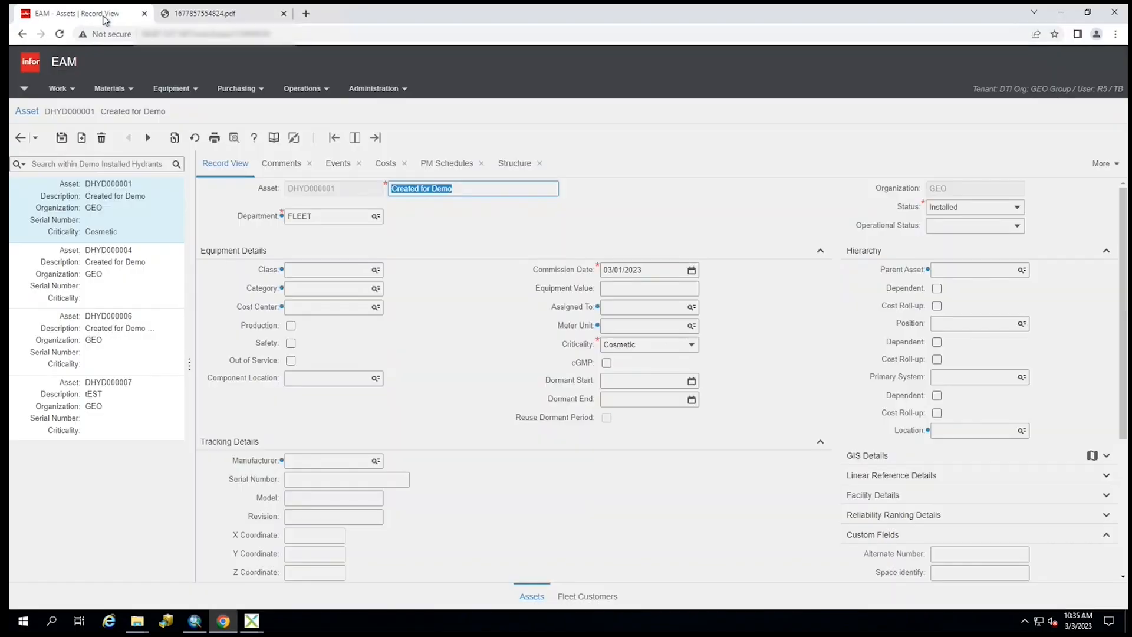
click(177, 164)
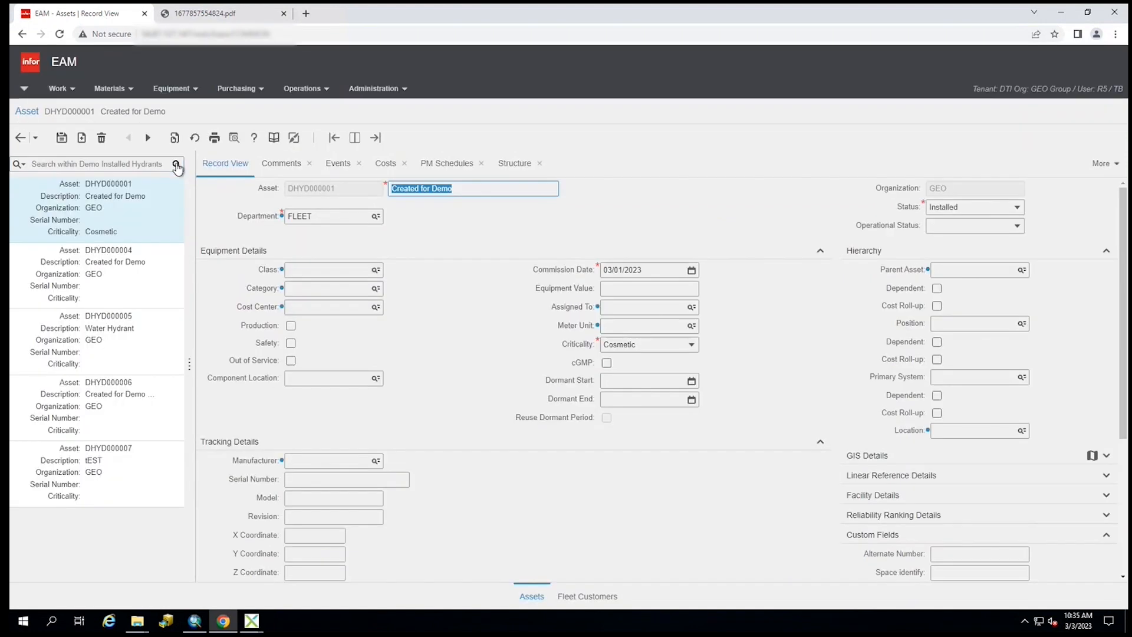
click(135, 353)
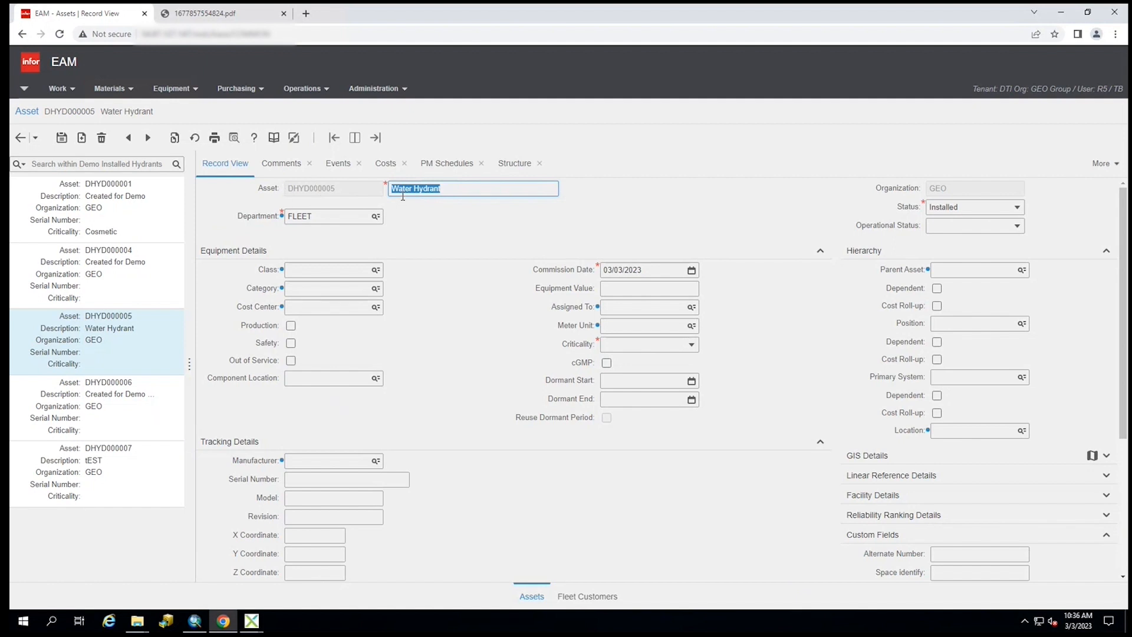
scroll(464, 334, down, 4)
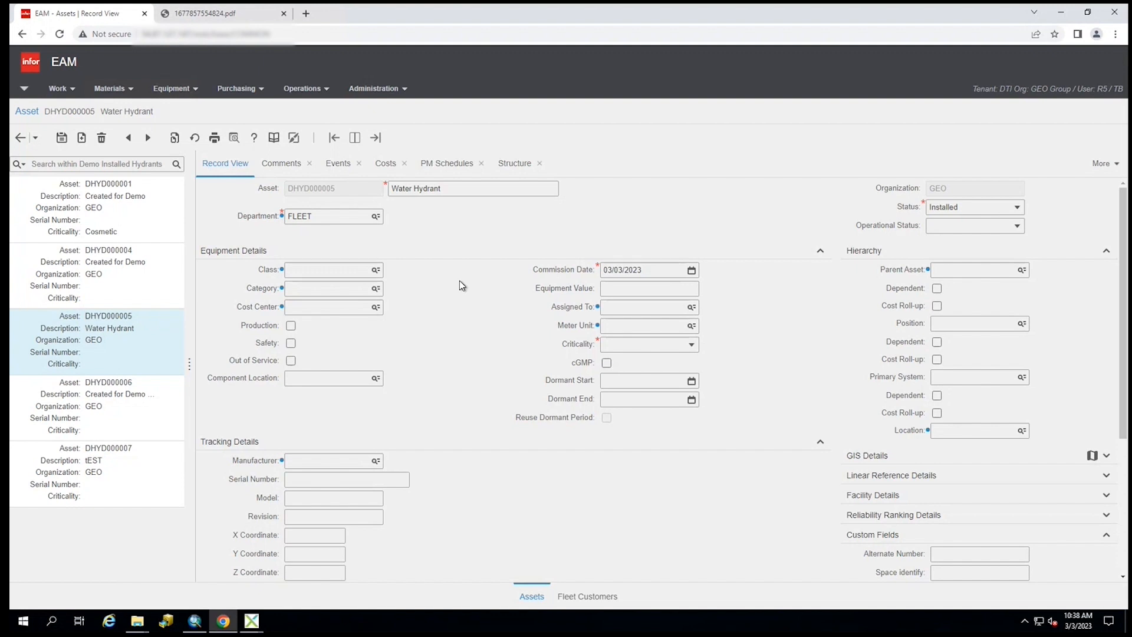
Set User Defined Field 45 of asset DHYD000005 to Yellow
scroll(462, 286, down, 3)
double_click(307, 522)
key(BackSpace)
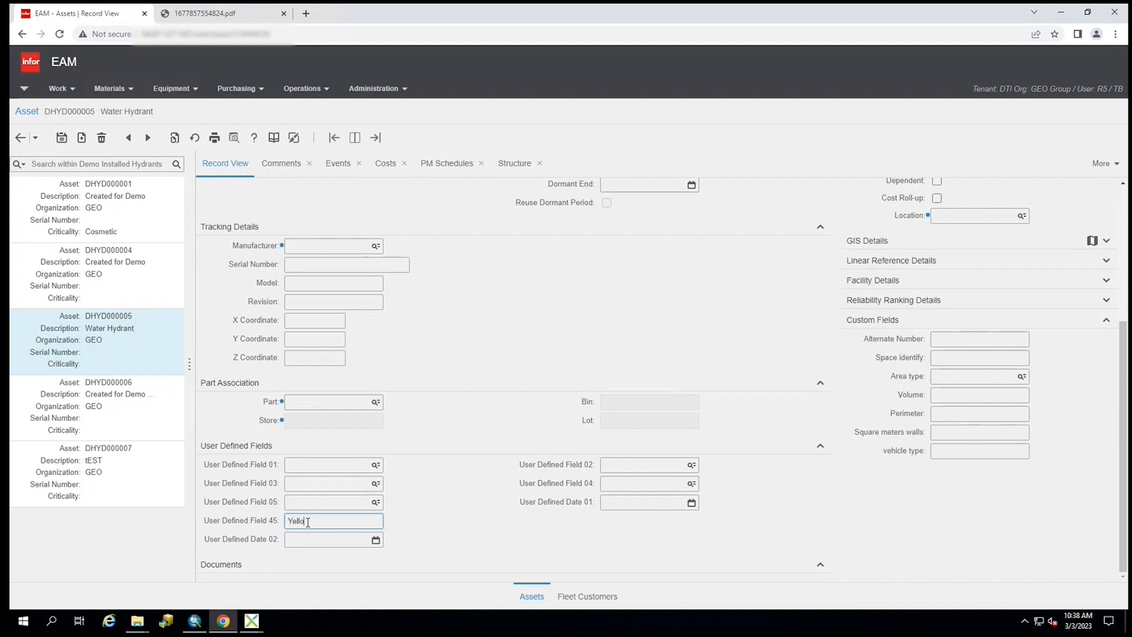
click(451, 525)
Set the asset's criticality to Cosmetic and save the record
scroll(591, 343, up, 3)
click(690, 345)
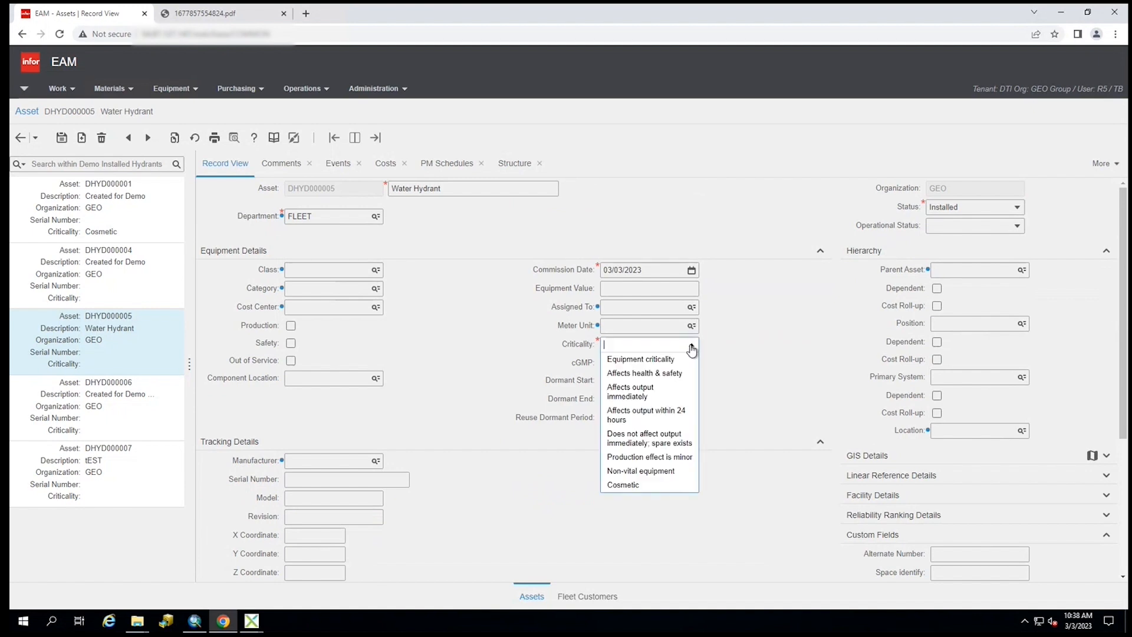
click(634, 485)
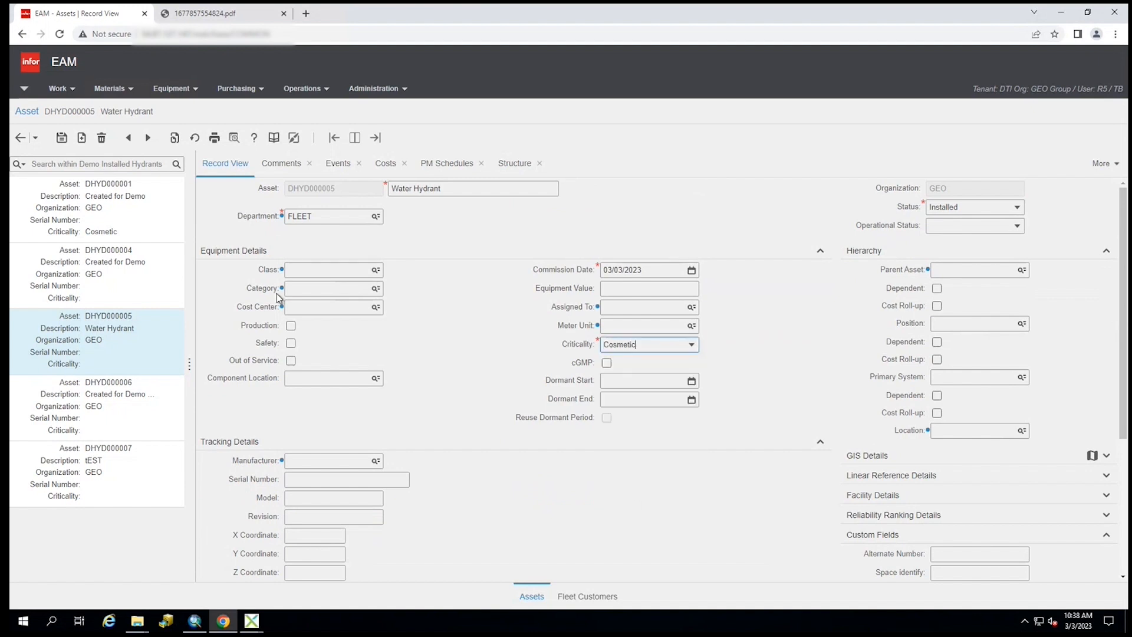
click(62, 137)
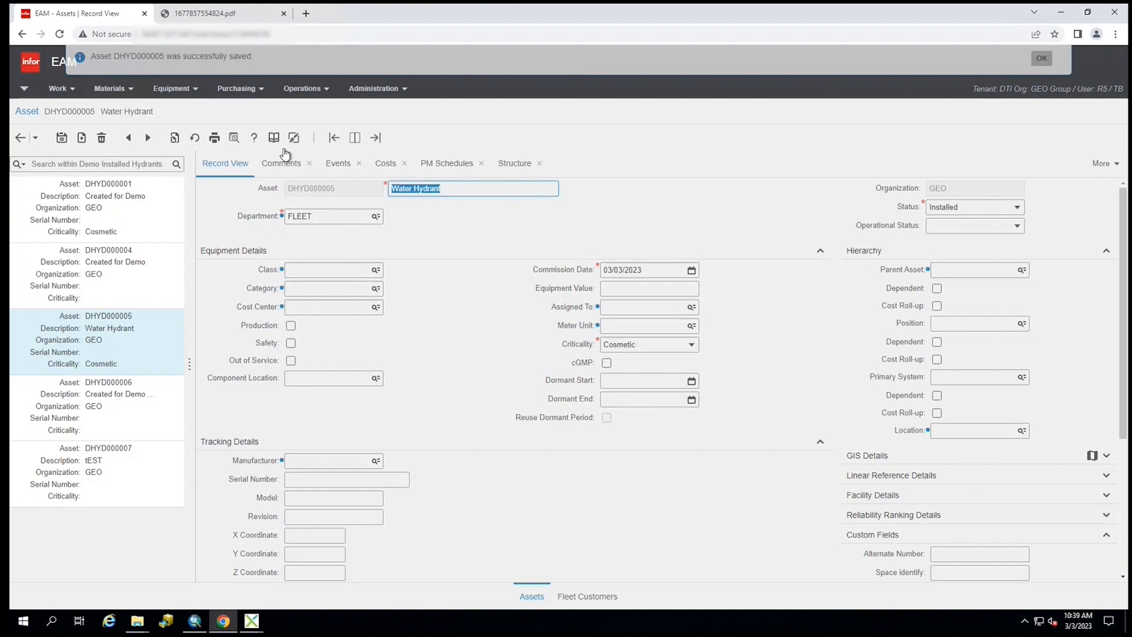
Switch to the Geonexus Integration Platform, disable the Esri HxGN Hydrants Creates data set and save the configuration
scroll(483, 475, down, 3)
mouse_move(252, 621)
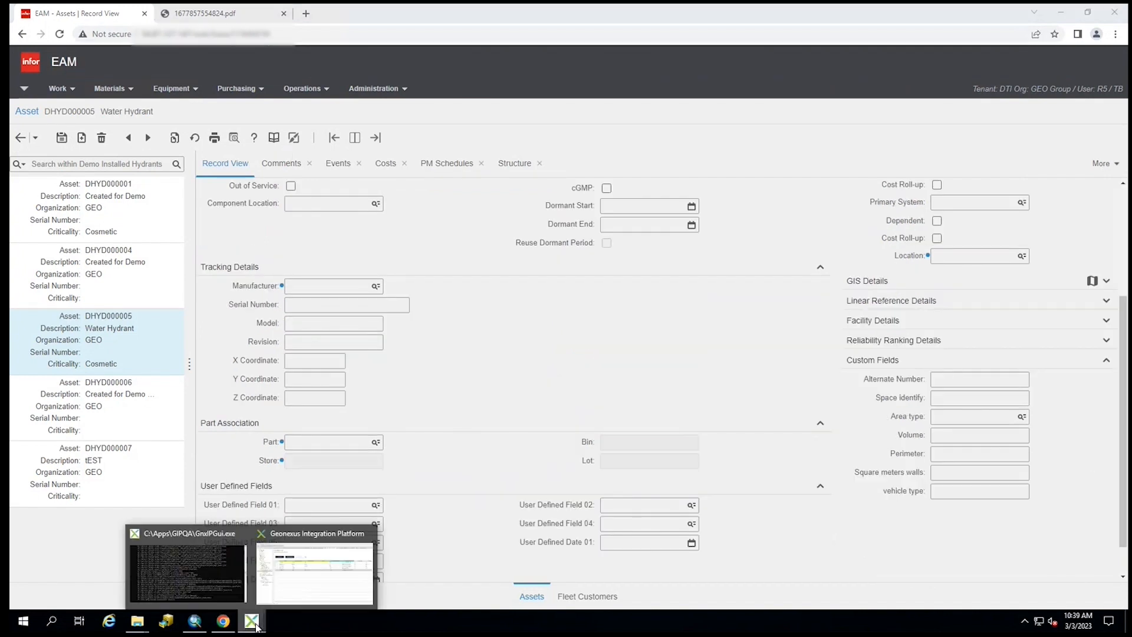
click(286, 583)
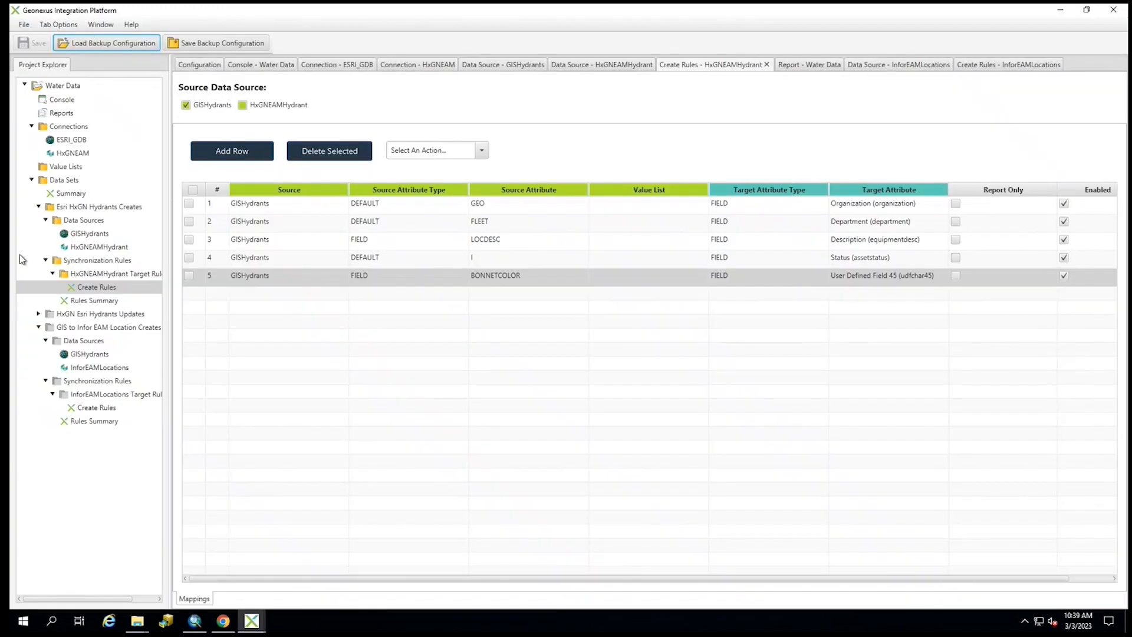
click(39, 207)
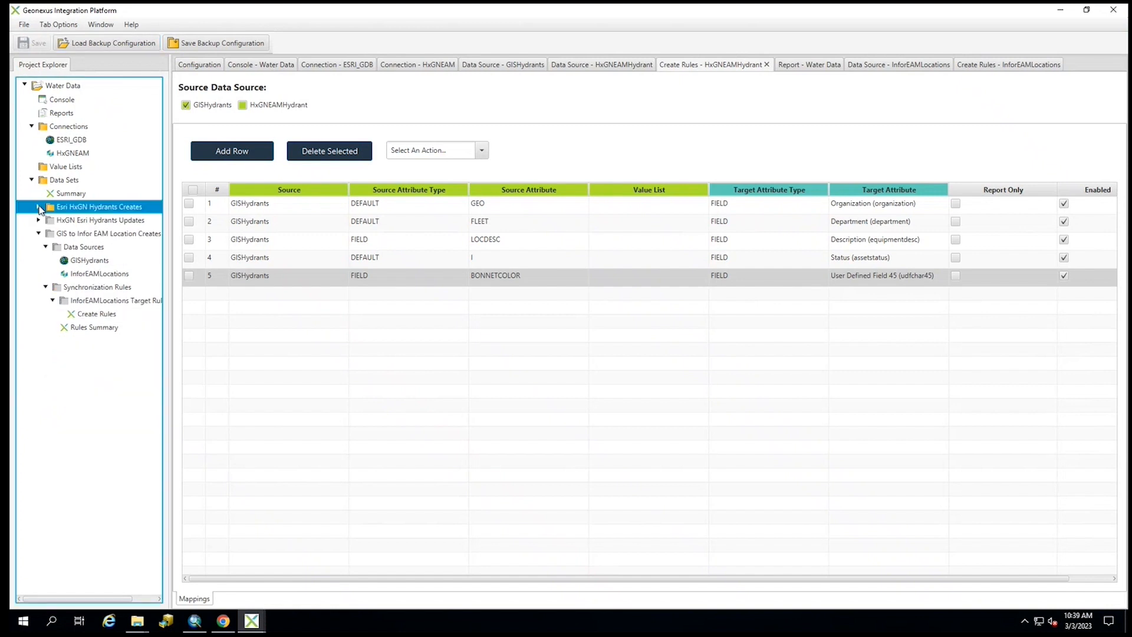
click(38, 233)
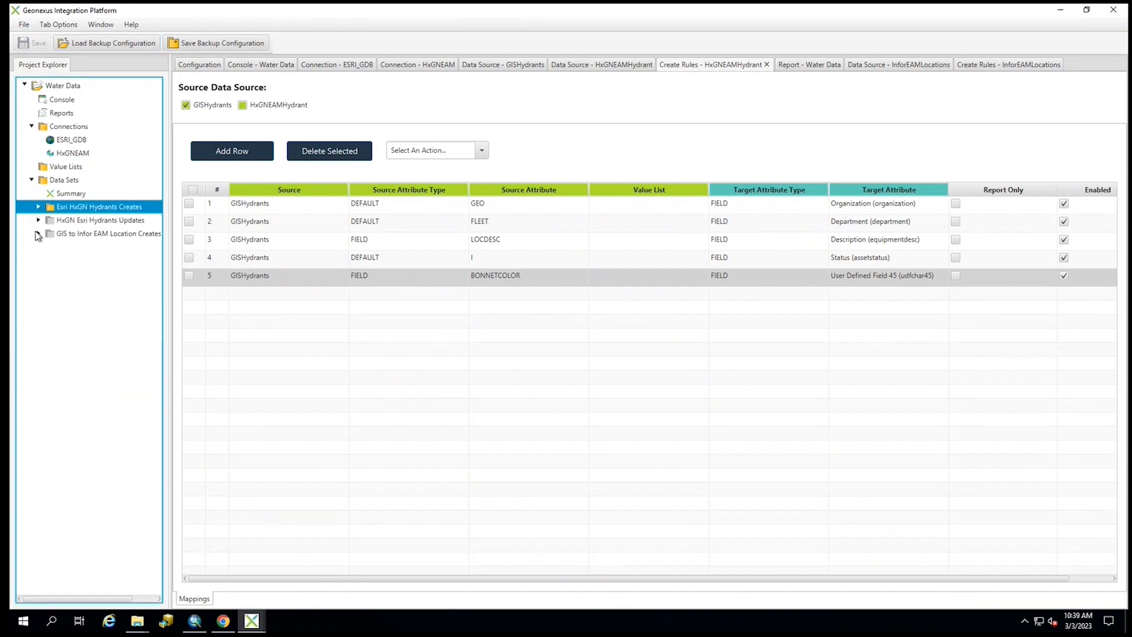
right_click(82, 211)
click(105, 242)
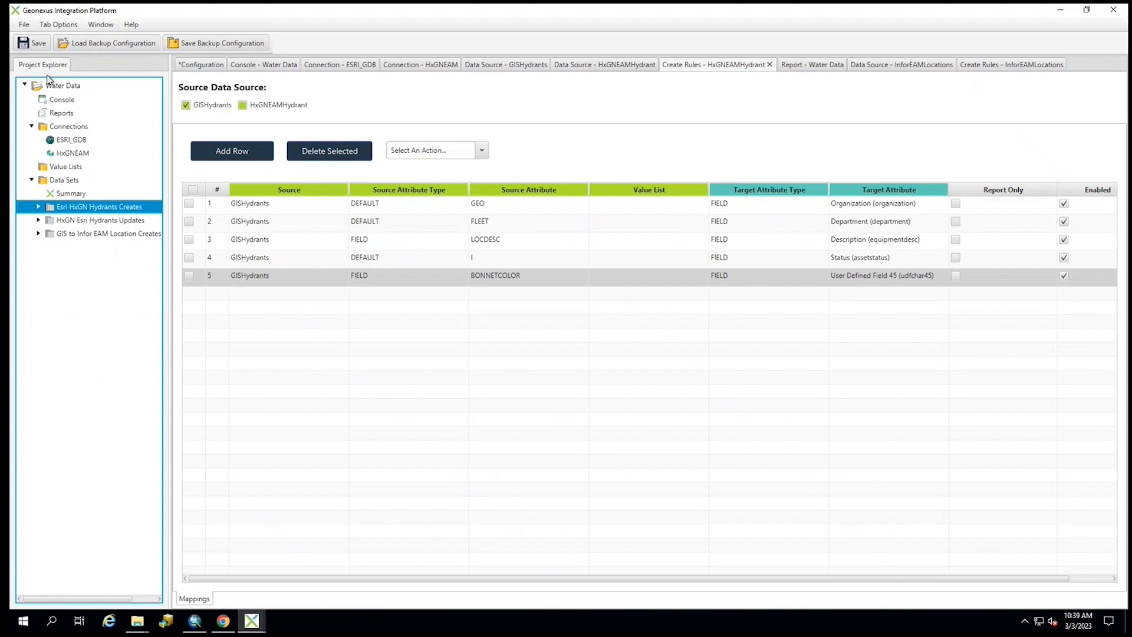
click(39, 47)
Enable the HxGN Esri Hydrants Updates data set and expand its data sources and synchronization rules
right_click(84, 220)
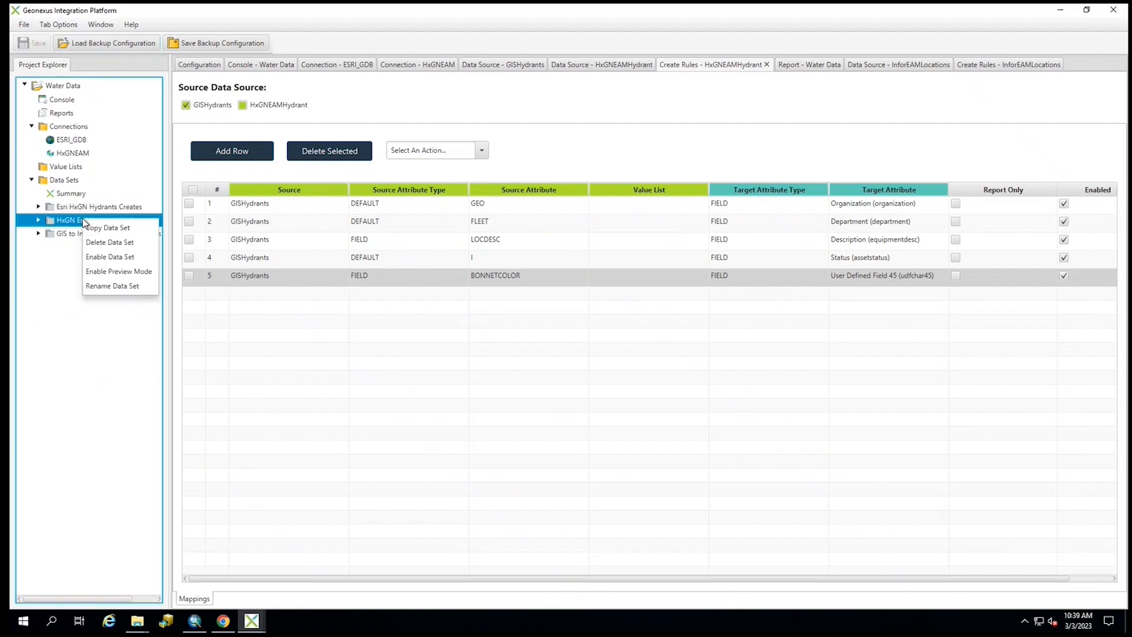
click(108, 258)
click(38, 220)
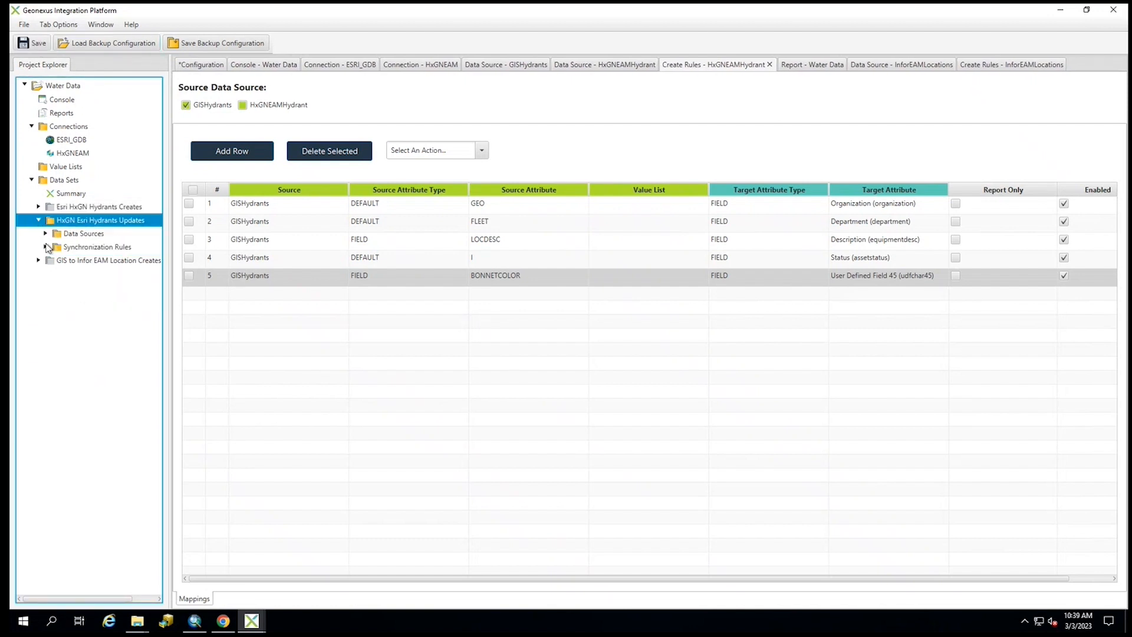
click(46, 234)
click(46, 274)
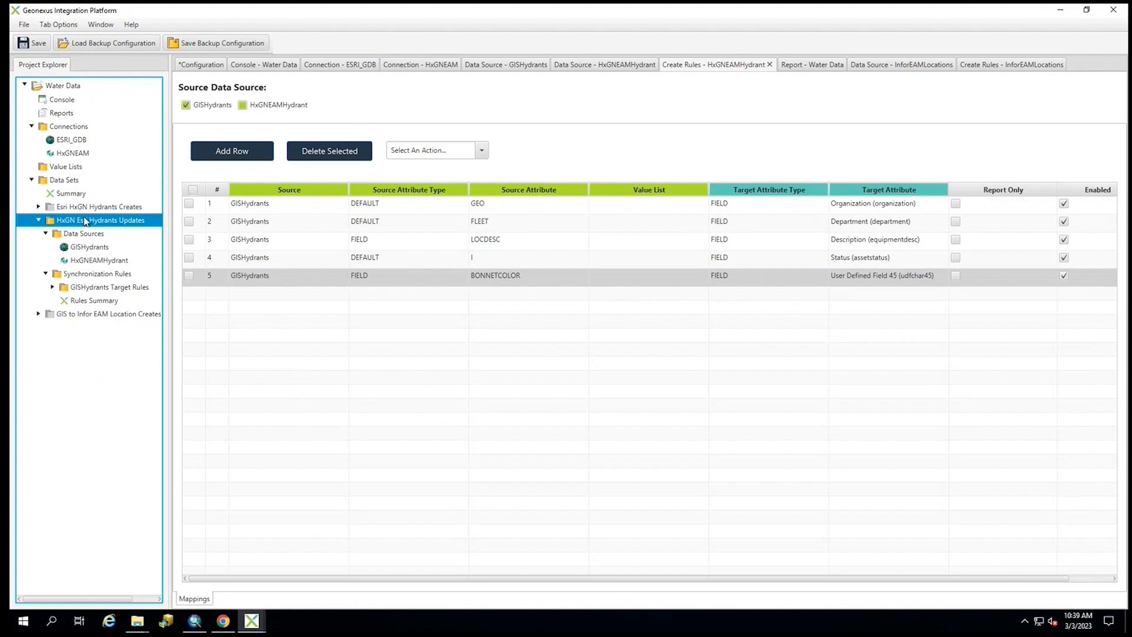
Open the updates data set's GISHydrants and HxGNEAMHydrant data sources to review their settings
click(96, 248)
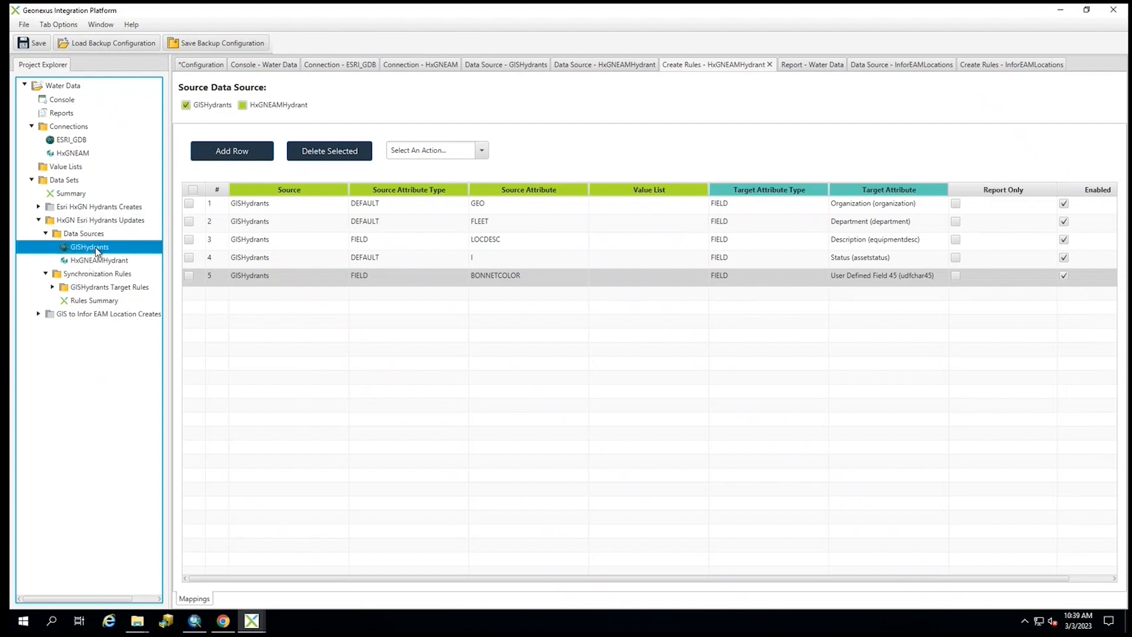
double_click(96, 248)
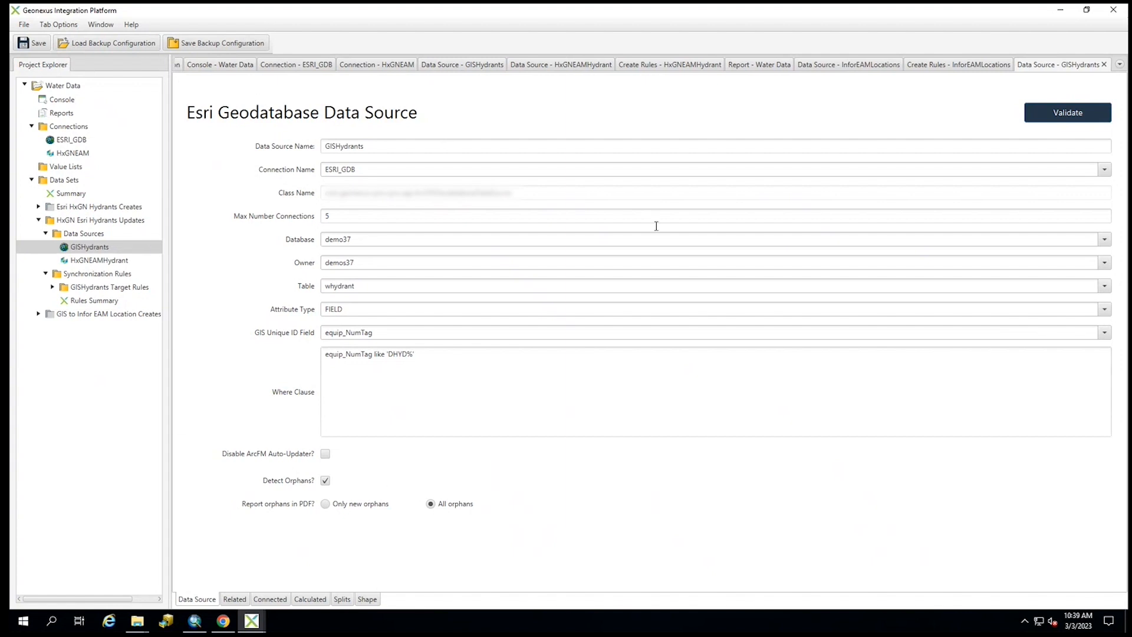
click(100, 261)
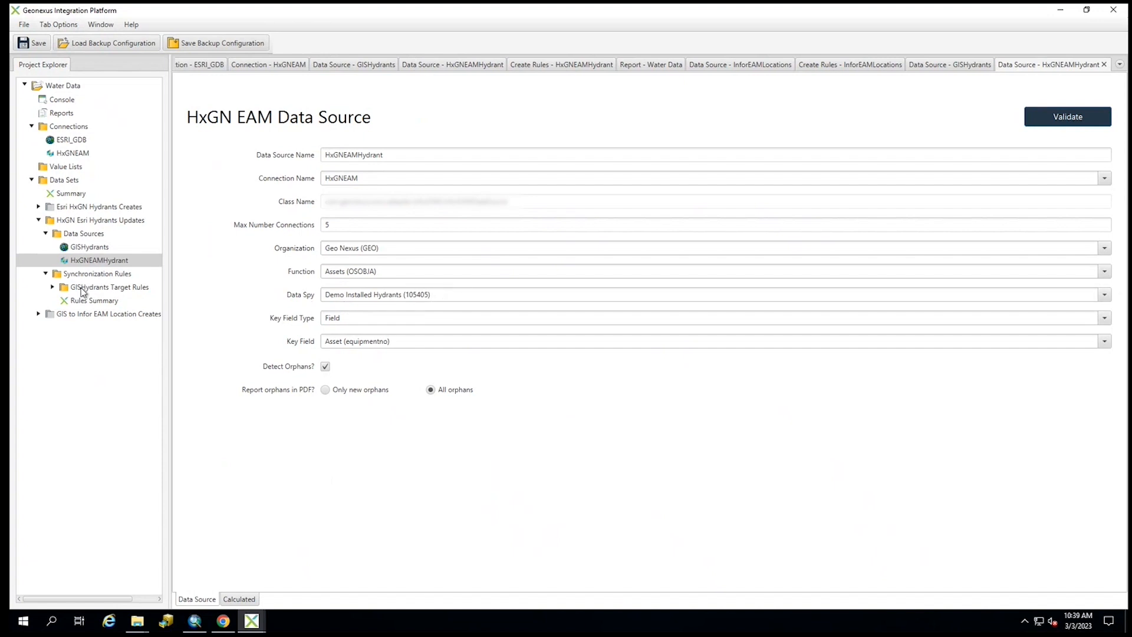
Open the Updated Rules for the GISHydrants target and save the configuration
click(53, 287)
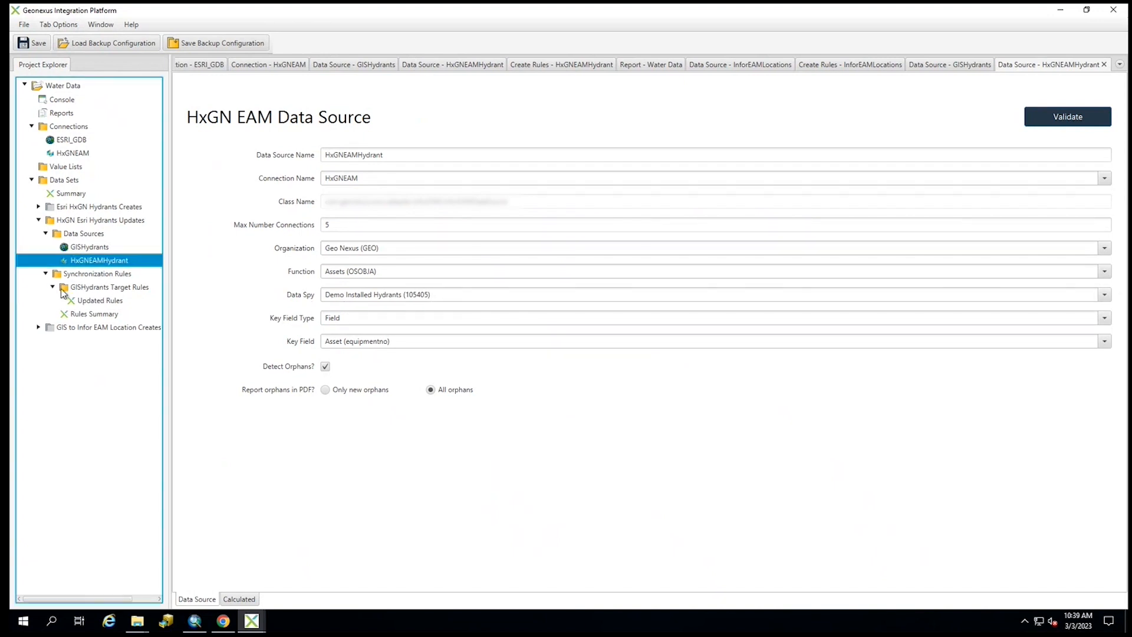
click(102, 301)
click(39, 44)
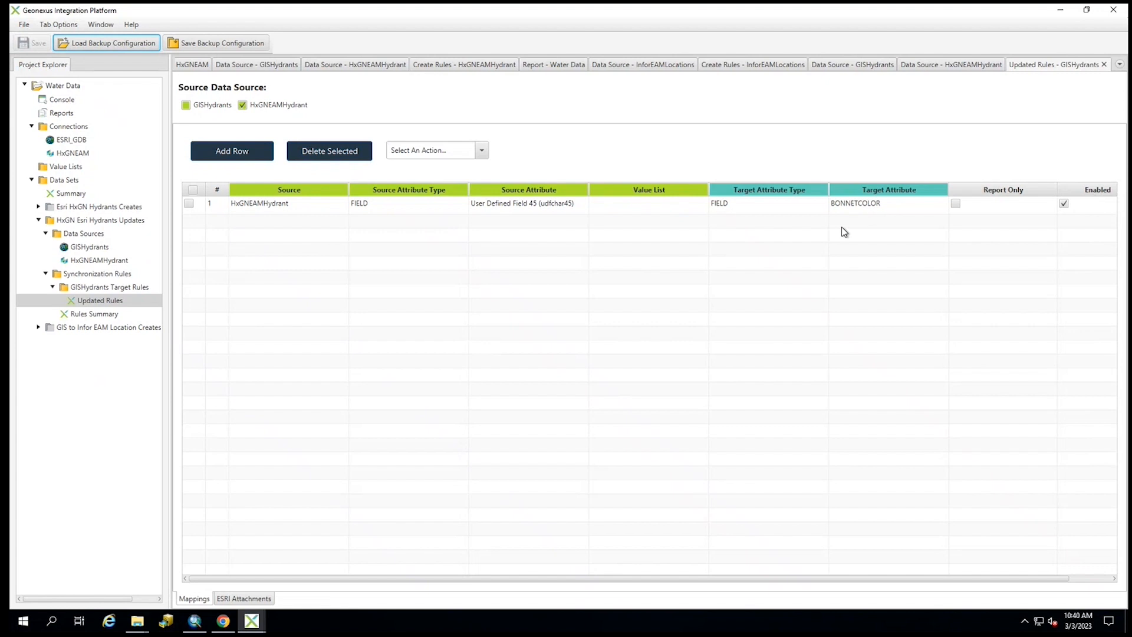
Start the synchronizer from the Water Data console
click(65, 101)
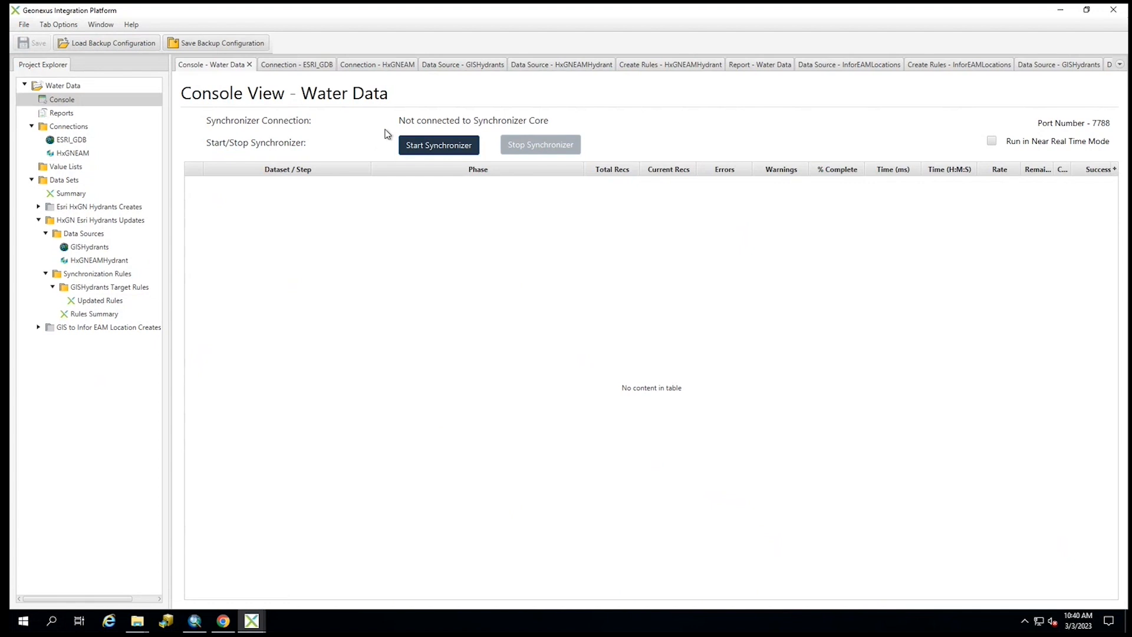
click(414, 143)
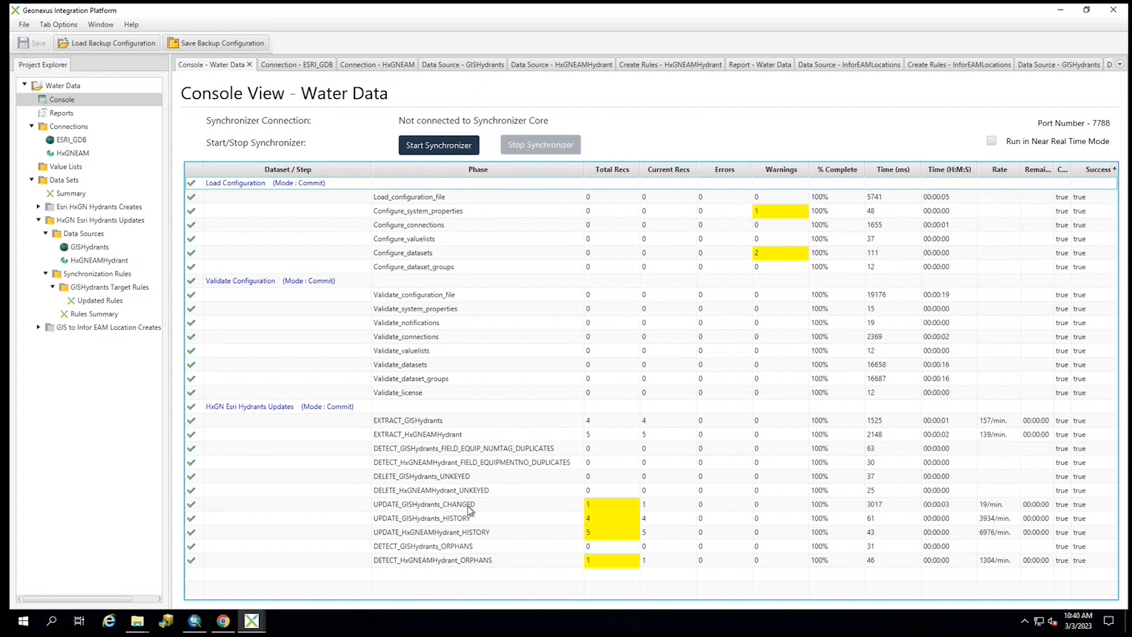
Open the Water Data reports folder and open the newest PDF report, 1677858010144.pdf, in Chrome
click(57, 112)
click(305, 118)
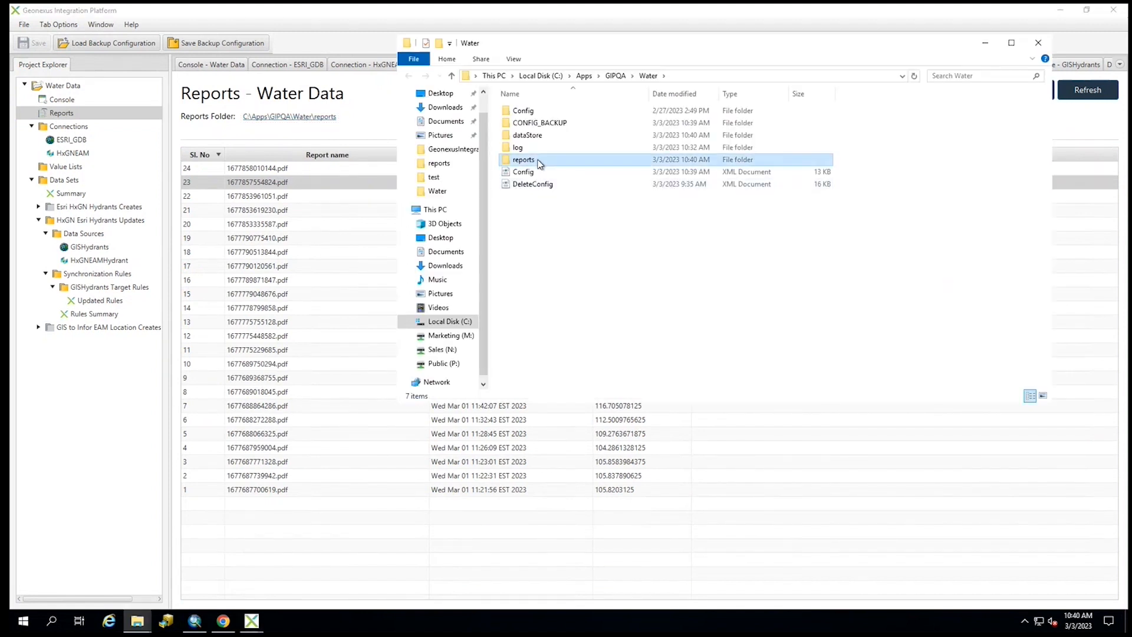
double_click(531, 159)
click(535, 111)
right_click(536, 111)
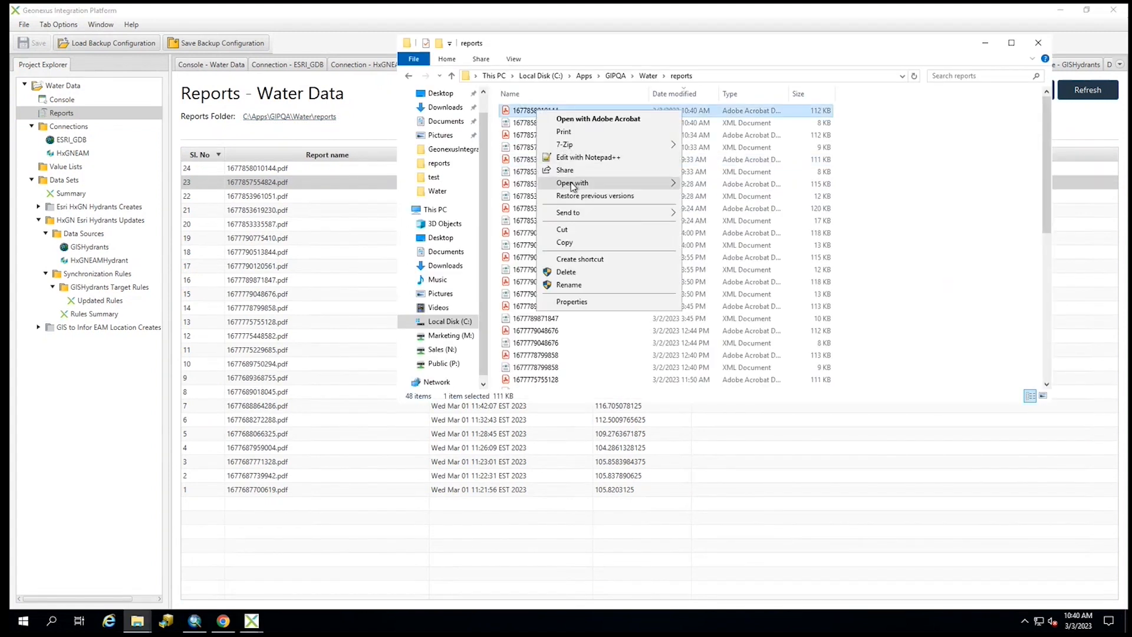
mouse_move(572, 182)
click(713, 198)
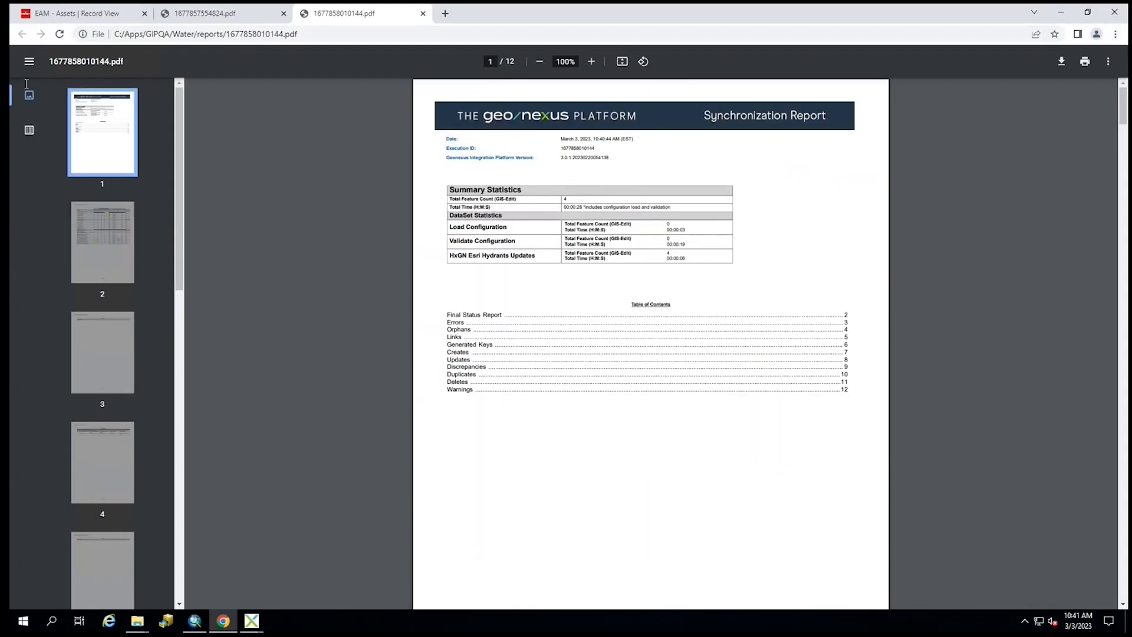
Examine the report's Final Status Report and its Updates section, enlarged to 200%, for the updated hydrant attribute
click(29, 130)
click(106, 104)
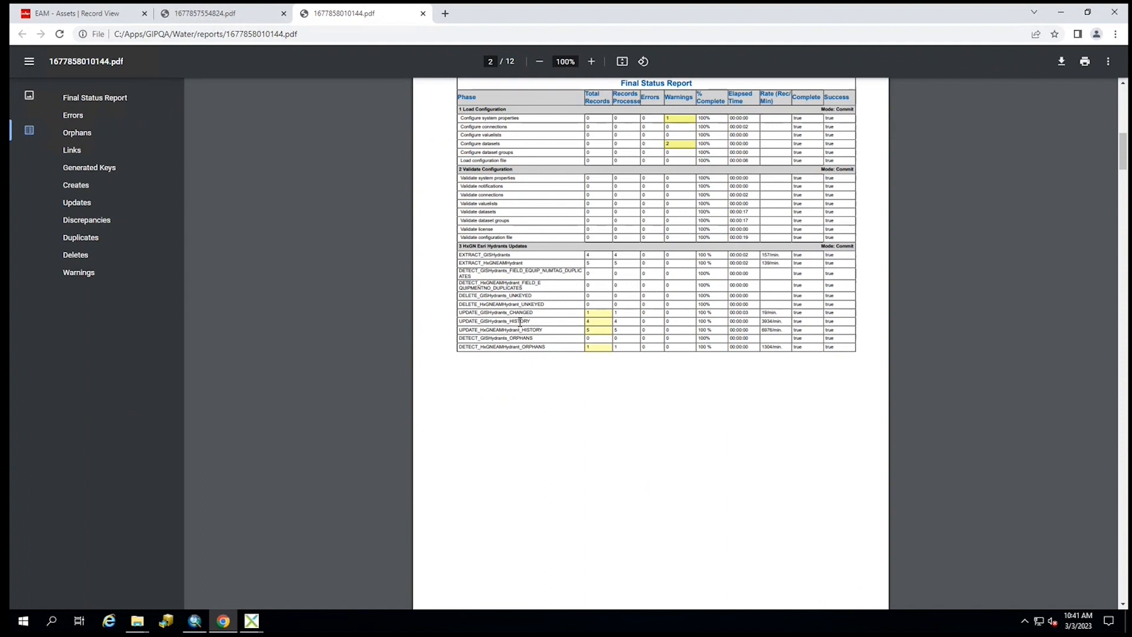
click(86, 204)
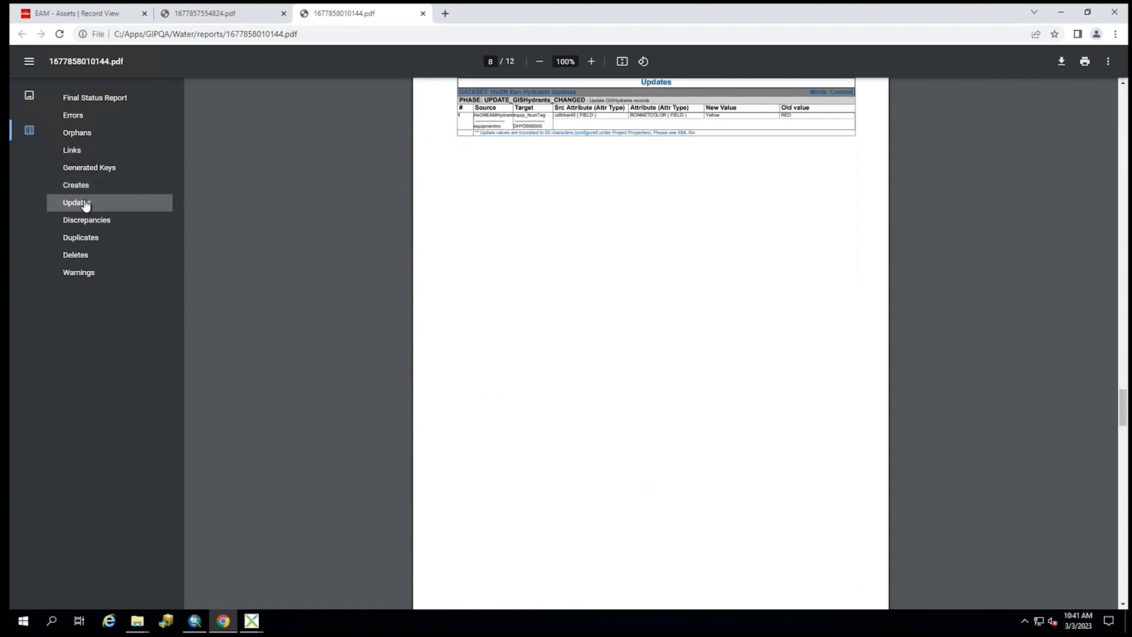
click(591, 61)
click(591, 61)
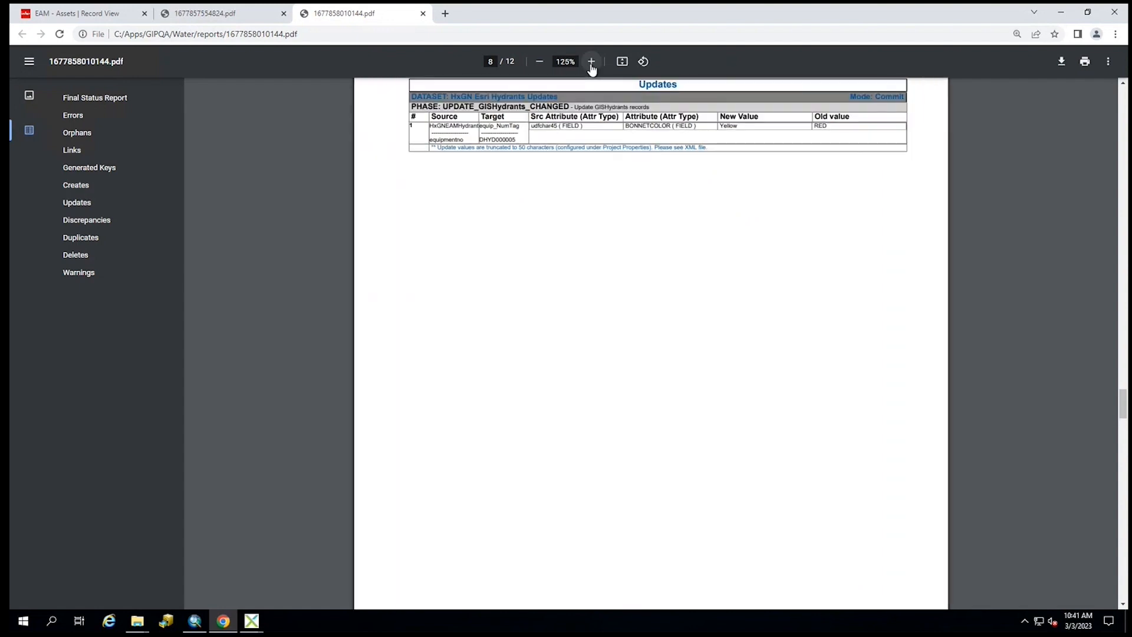
click(592, 62)
click(591, 62)
click(591, 61)
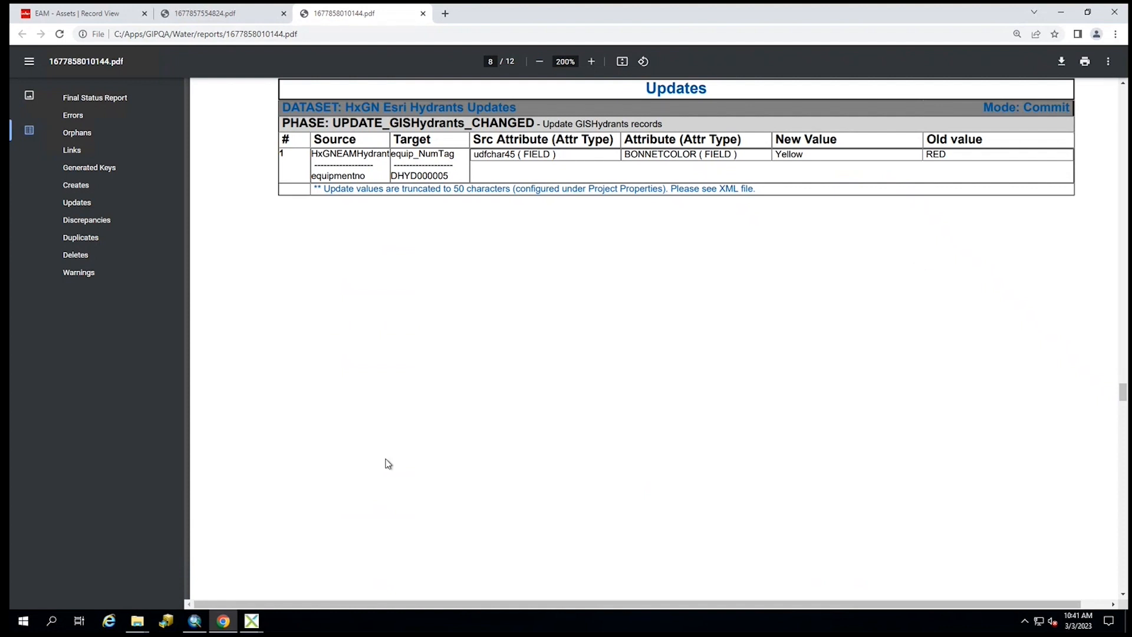
Switch to ArcMap, close the Identify window and start an edit session on the Water Hydrants layer
click(191, 628)
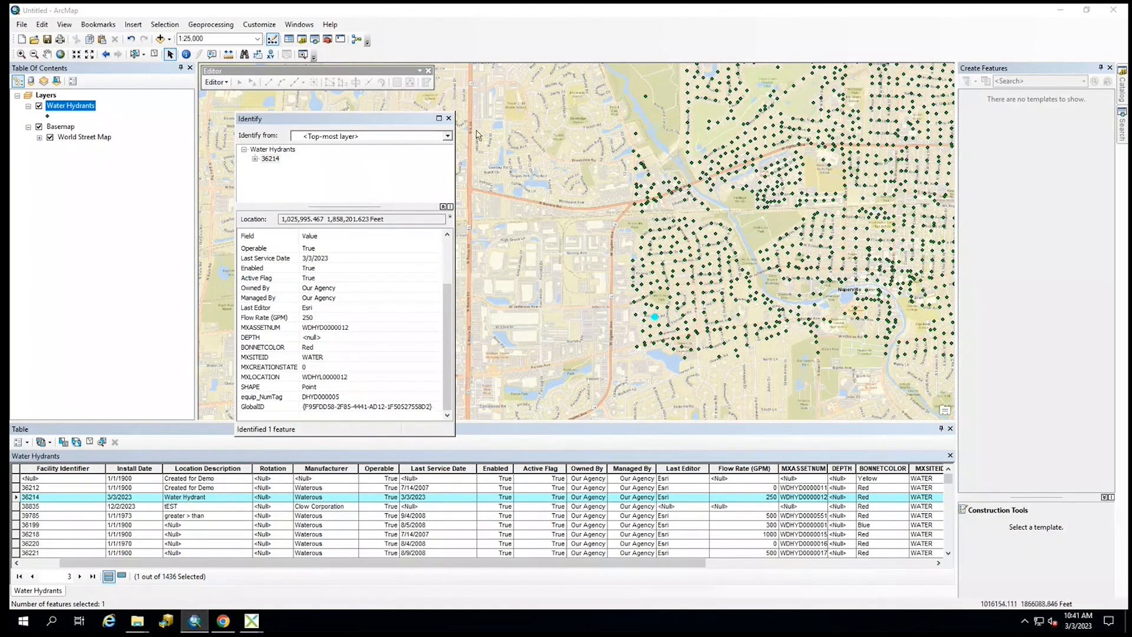
click(449, 118)
click(229, 82)
click(236, 94)
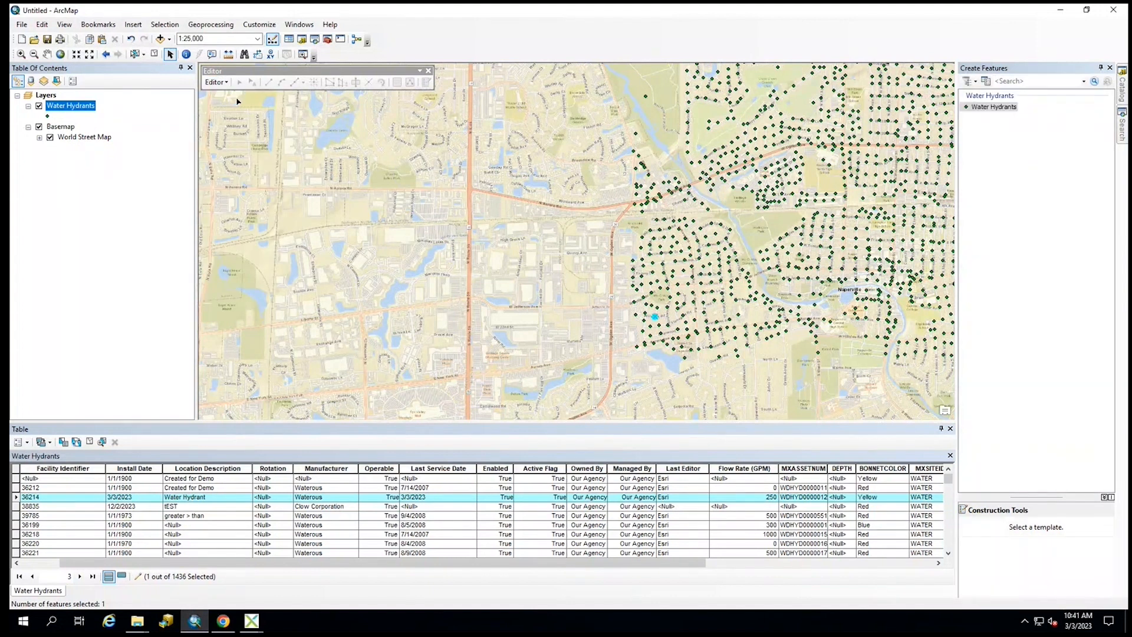
click(239, 82)
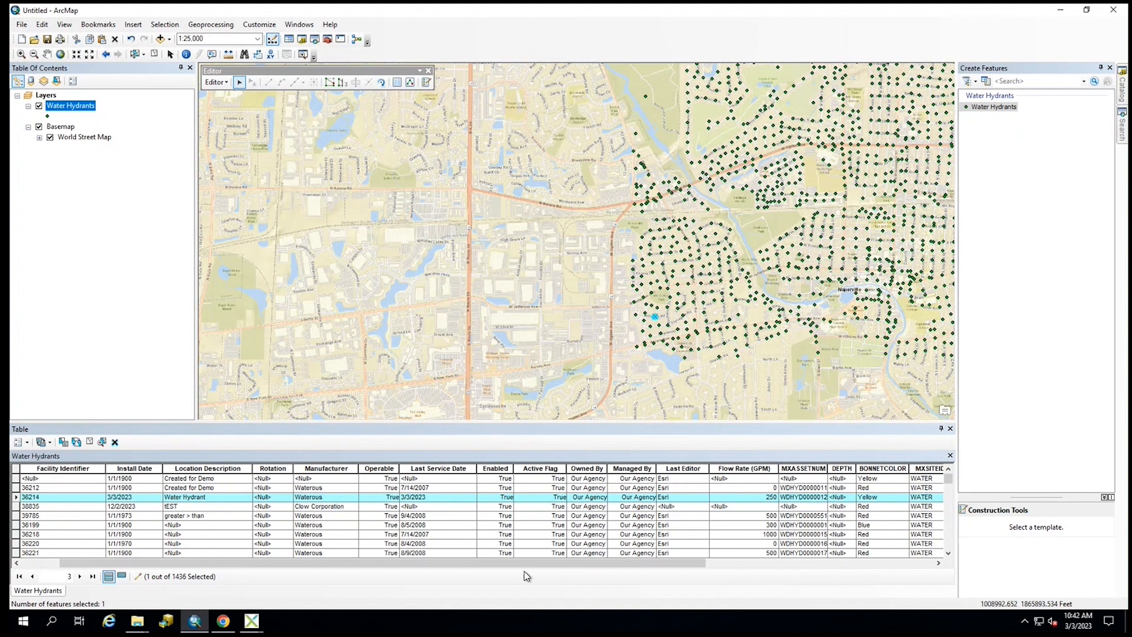
Check the selected hydrant's BONNETCOLOR and equip_NumTag in the attribute table and return to the Geonexus Integration Platform
drag(541, 567, 703, 549)
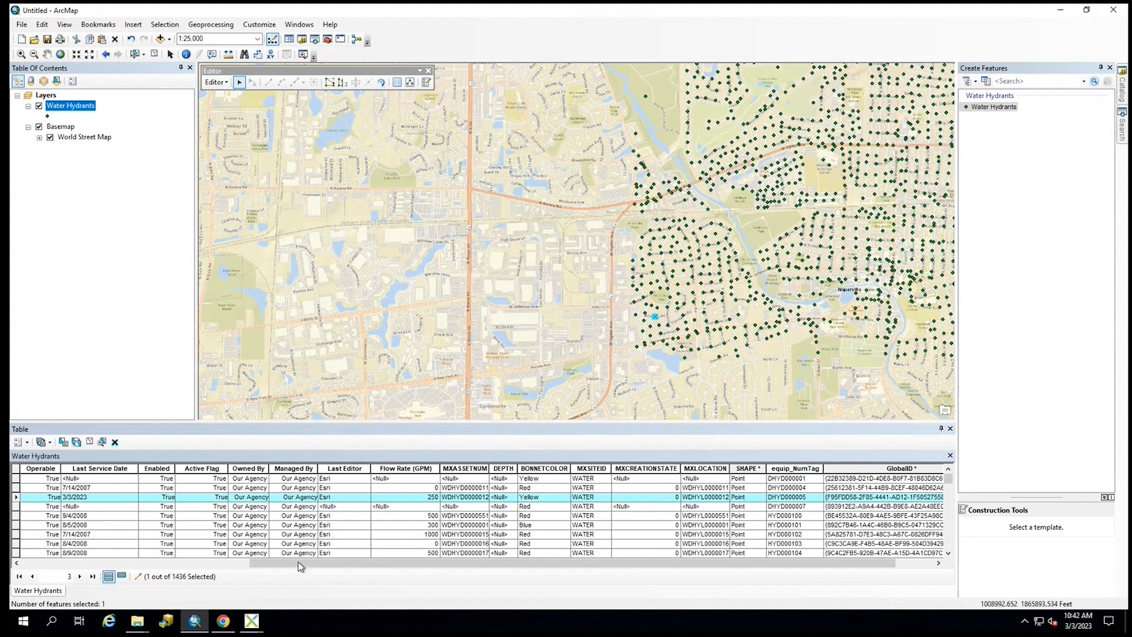
click(248, 627)
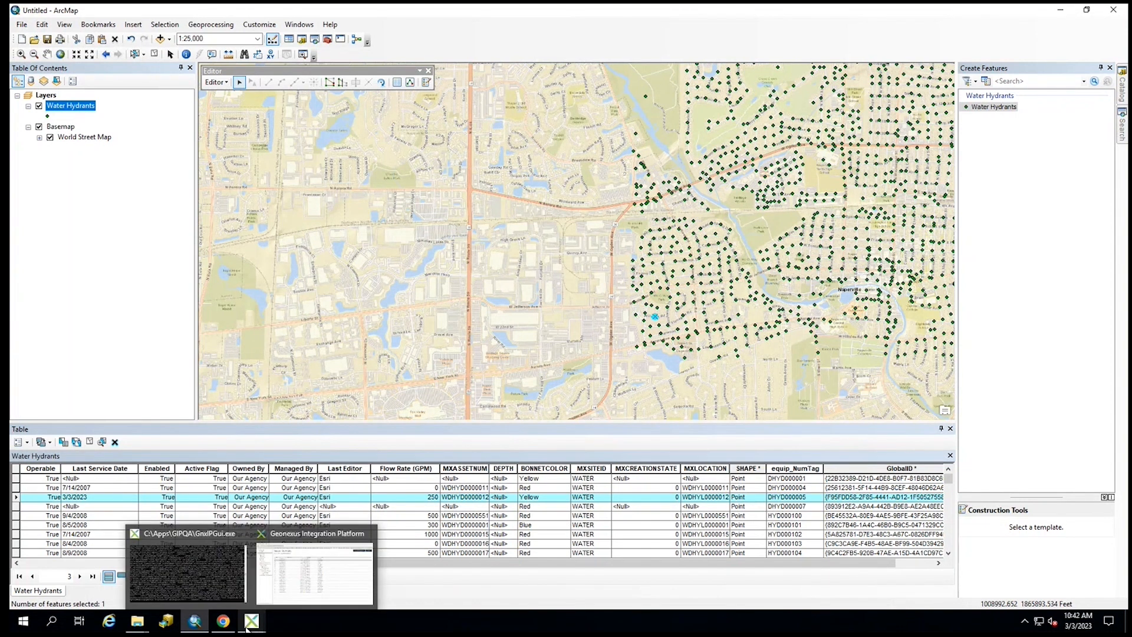
click(282, 541)
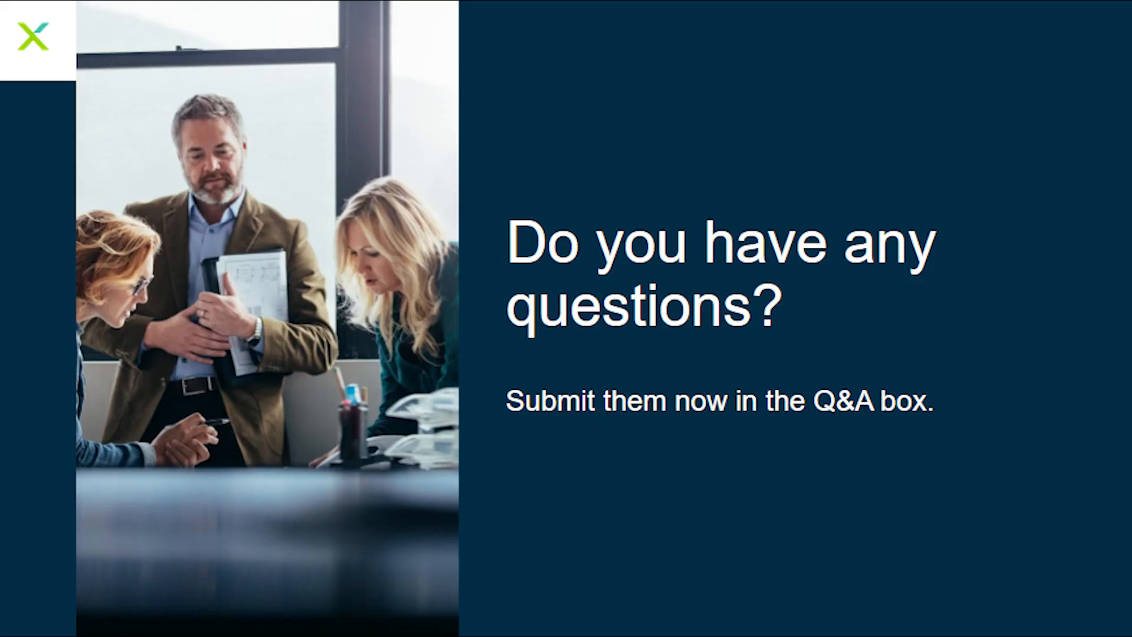